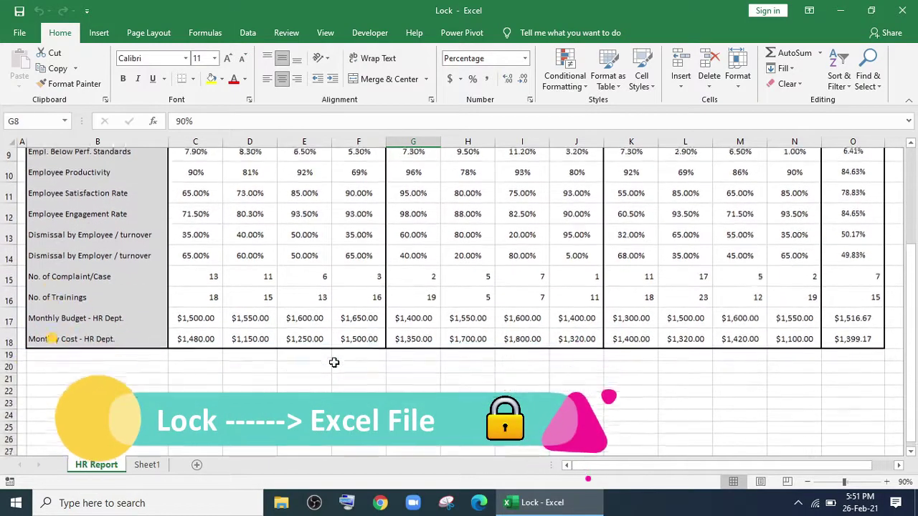
Encrypt the Lock workbook with an opening password, entered and confirmed.
{"action": "scroll", "coordinate": [334, 362], "scroll_direction": "up", "scroll_amount": 1}
{"action": "scroll", "coordinate": [334, 362], "scroll_direction": "up", "scroll_amount": 2}
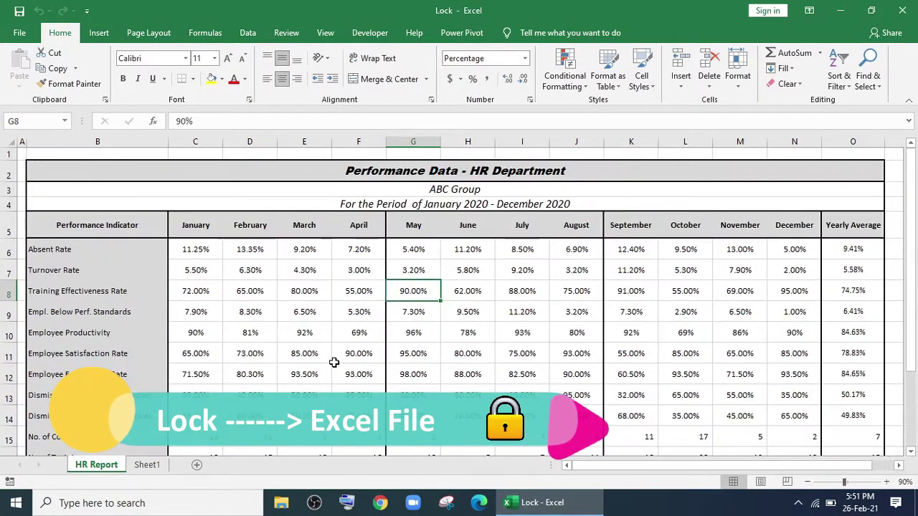
{"action": "left_click", "coordinate": [33, 36]}
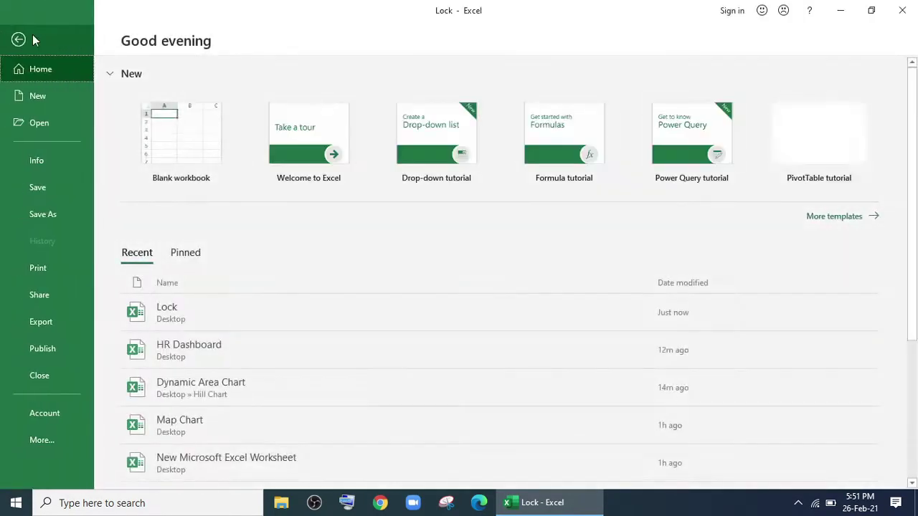
{"action": "left_click", "coordinate": [41, 160]}
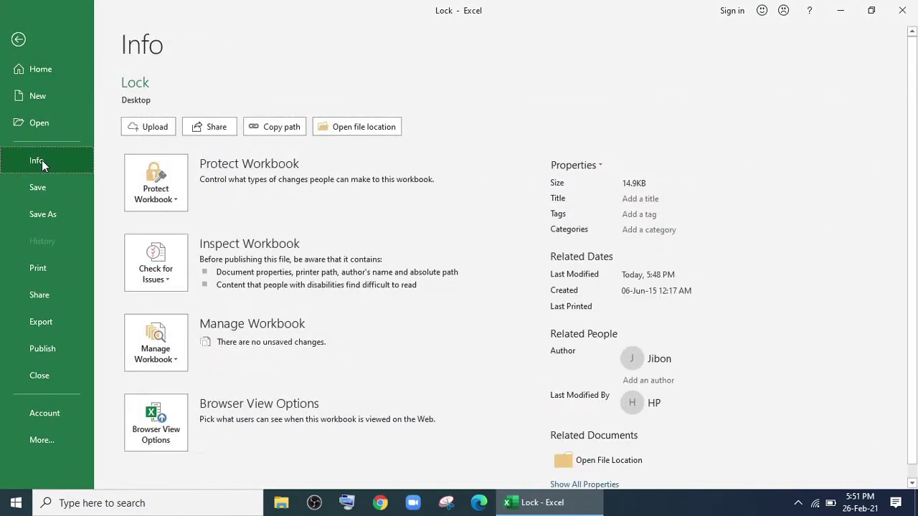
{"action": "left_click", "coordinate": [160, 204]}
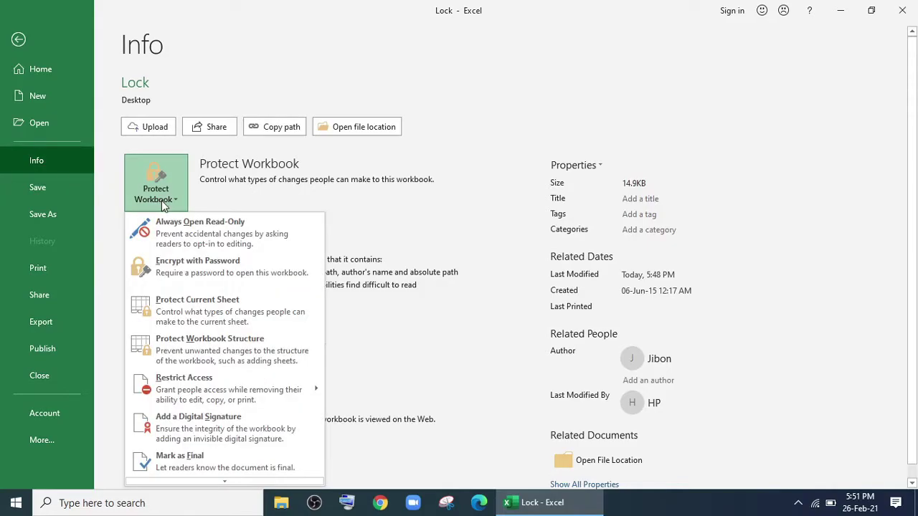
{"action": "left_click", "coordinate": [188, 265]}
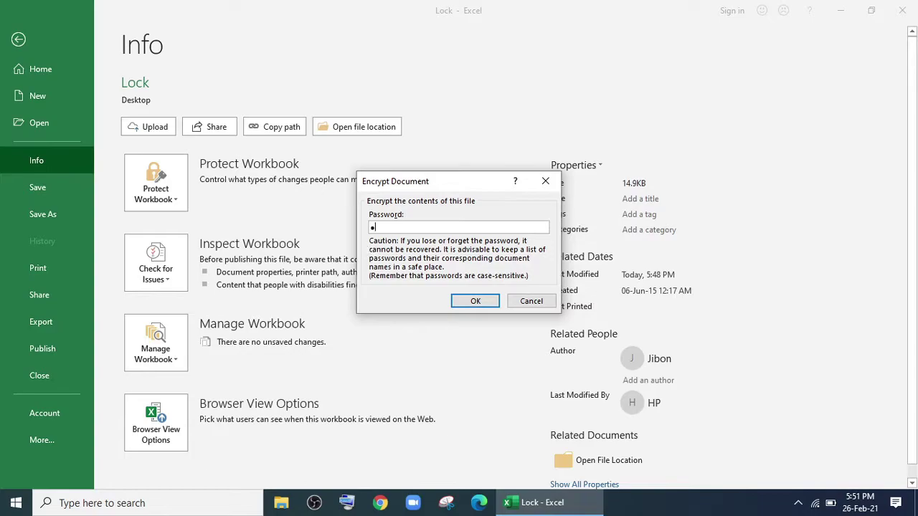
{"action": "key", "text": "Return"}
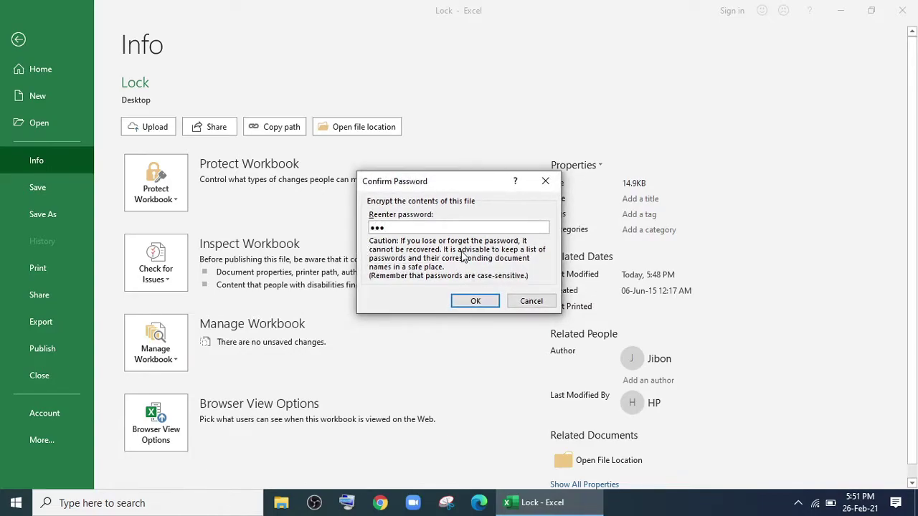
{"action": "left_click", "coordinate": [482, 302]}
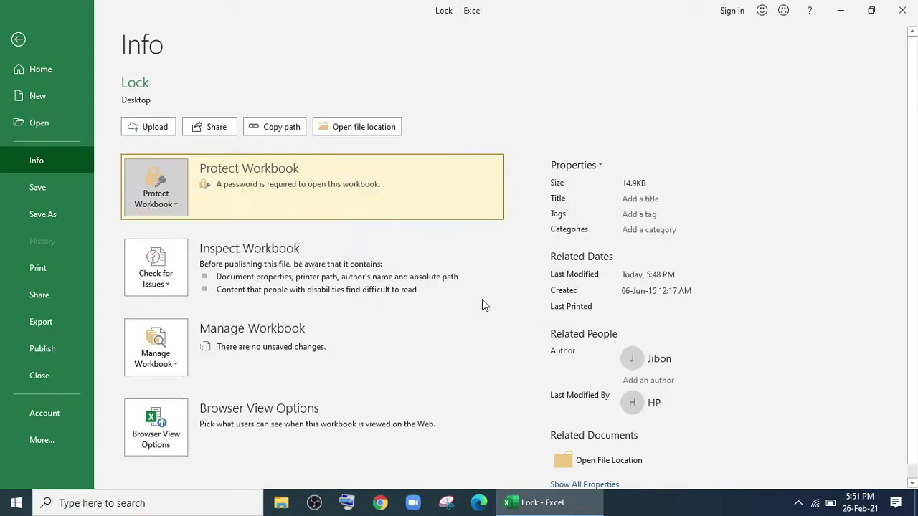
Close Excel and reopen Lock.xlsx by entering its opening password.
{"action": "left_click", "coordinate": [21, 37]}
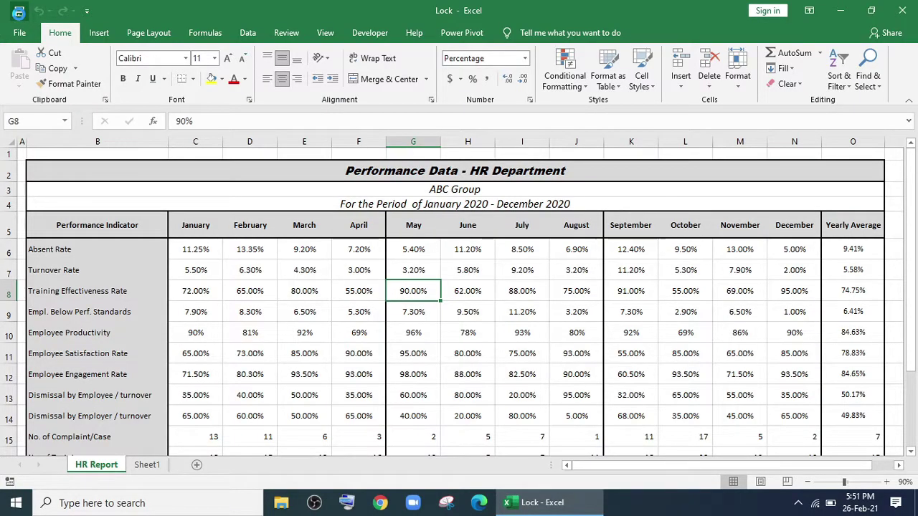
{"action": "left_click", "coordinate": [902, 10]}
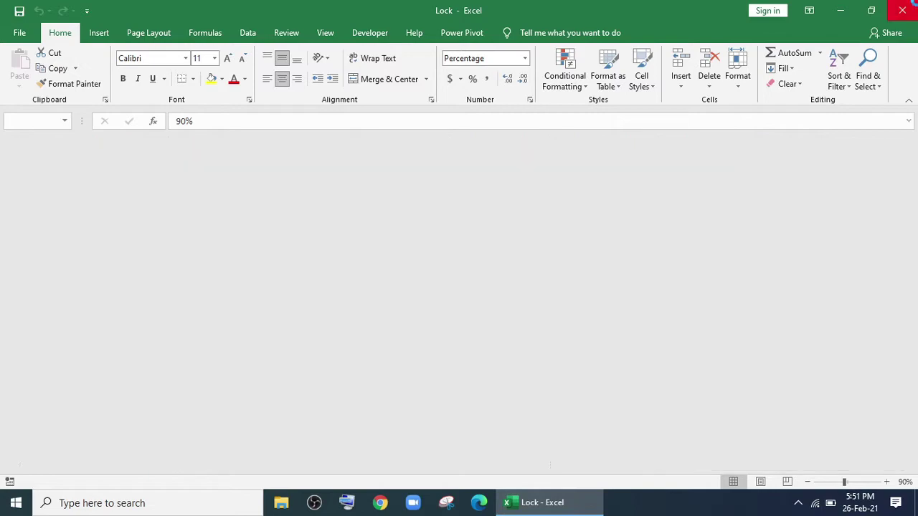
{"action": "double_click", "coordinate": [486, 99]}
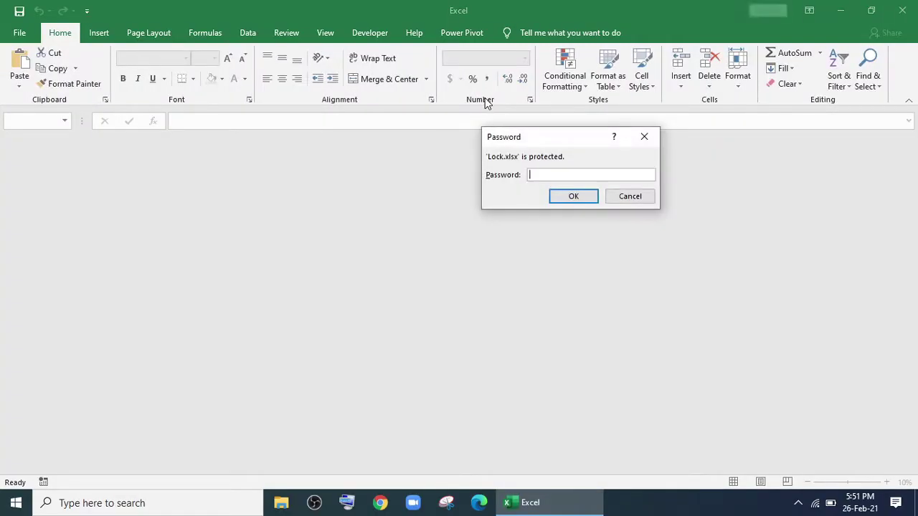
{"action": "type", "text": "1"}
{"action": "key", "text": "Return"}
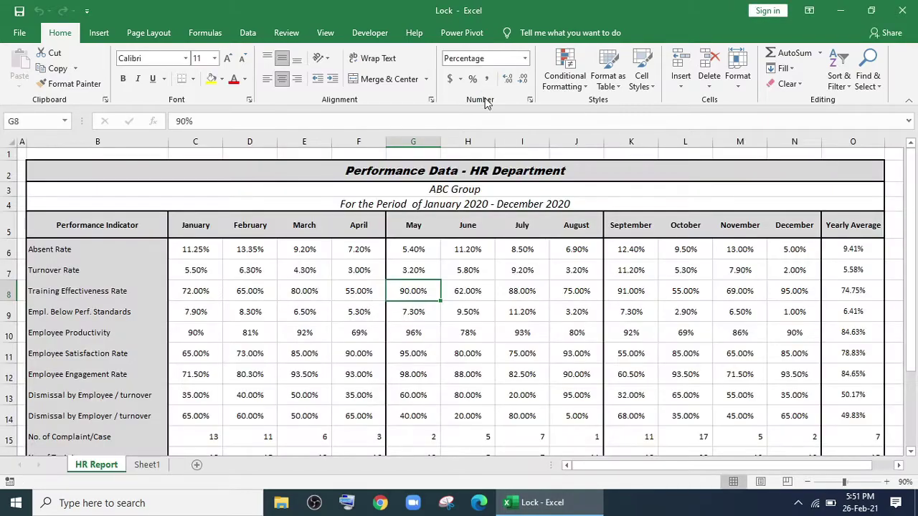
Protect the workbook structure with a password, entered and confirmed.
{"action": "scroll", "coordinate": [458, 290], "scroll_direction": "down", "scroll_amount": 2}
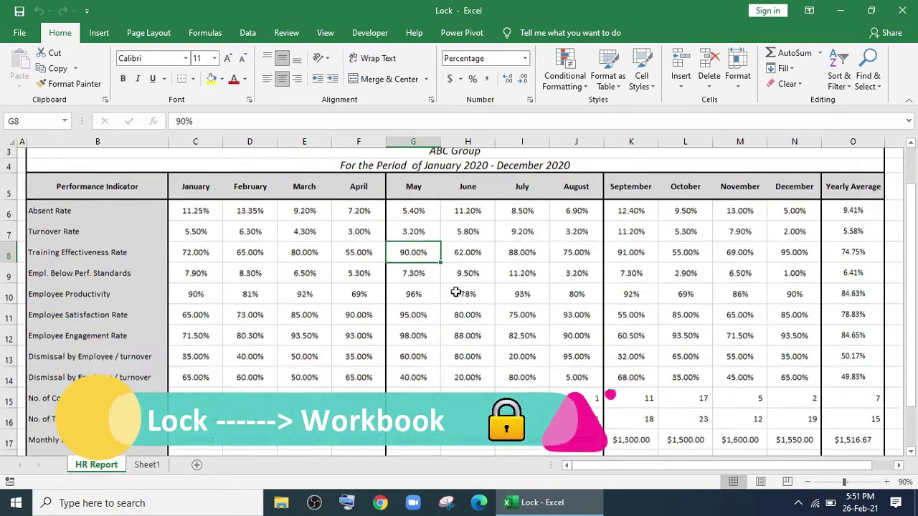
{"action": "scroll", "coordinate": [434, 314], "scroll_direction": "up", "scroll_amount": 2}
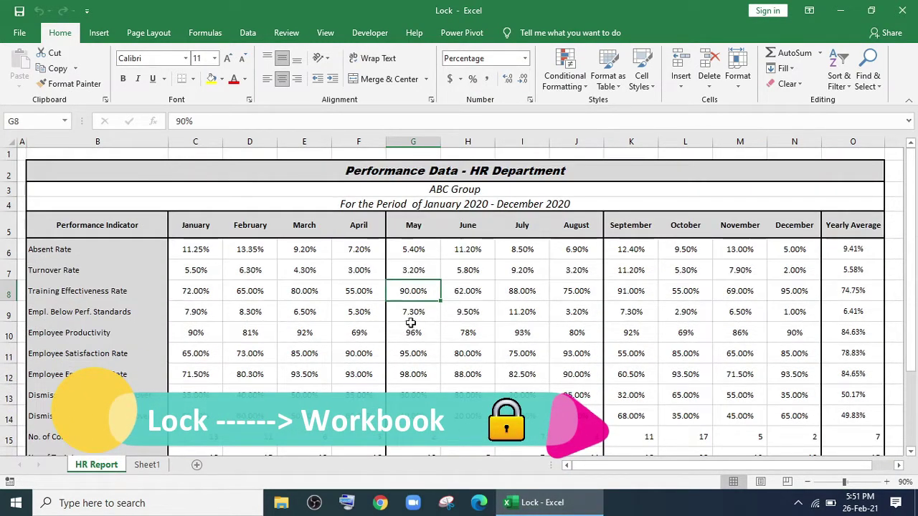
{"action": "left_click", "coordinate": [144, 467]}
{"action": "left_click", "coordinate": [108, 468]}
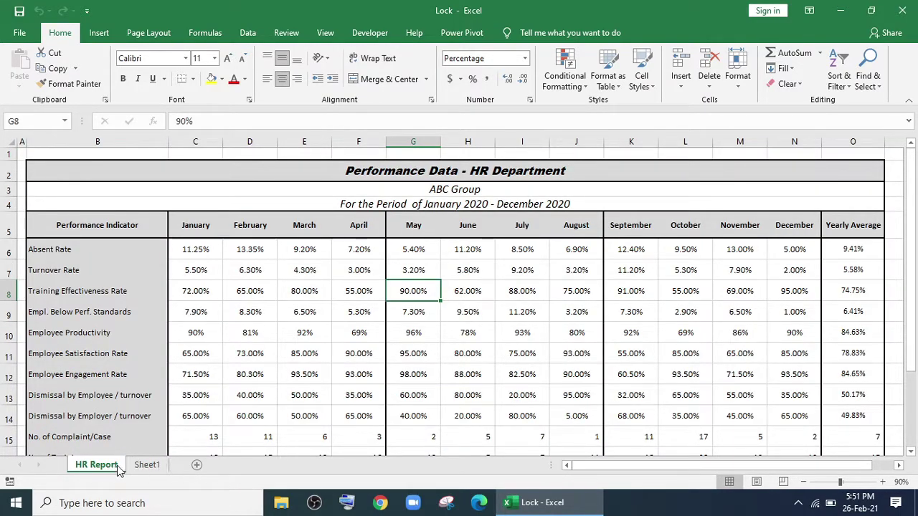
{"action": "left_click", "coordinate": [285, 35]}
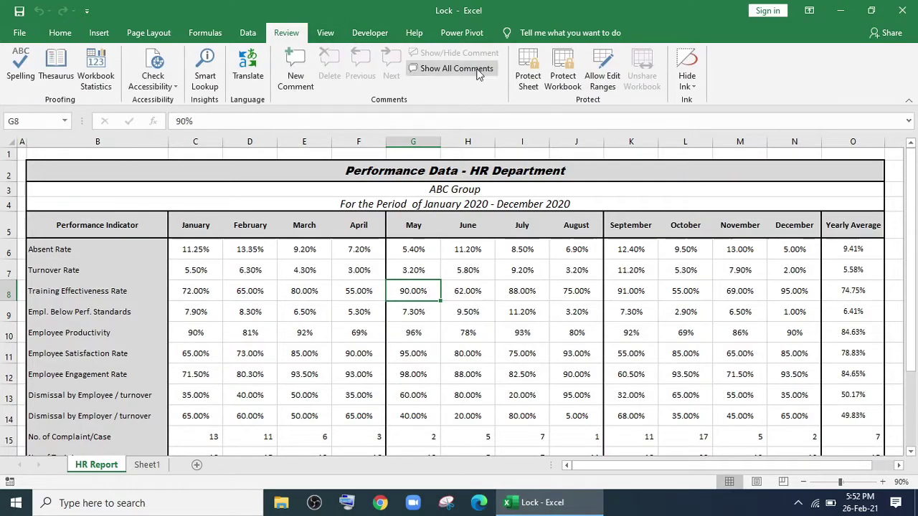
{"action": "left_click", "coordinate": [562, 81]}
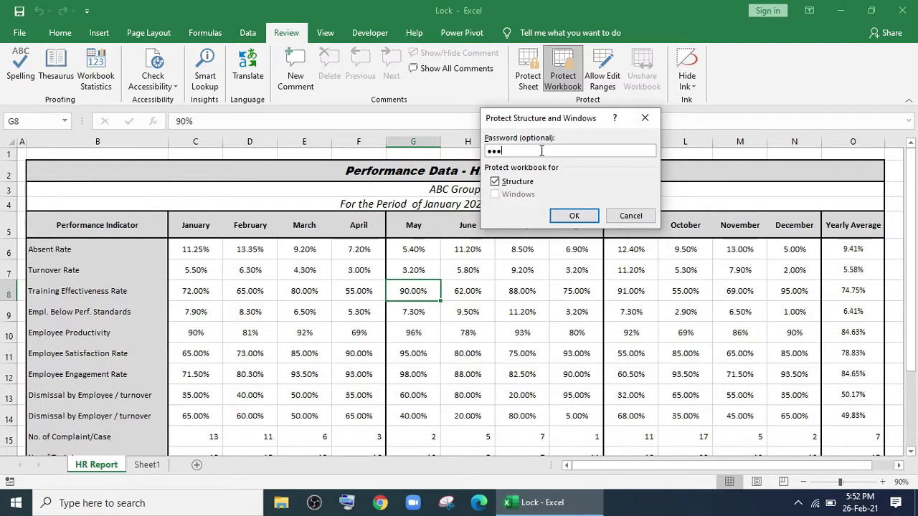
{"action": "left_click", "coordinate": [558, 218]}
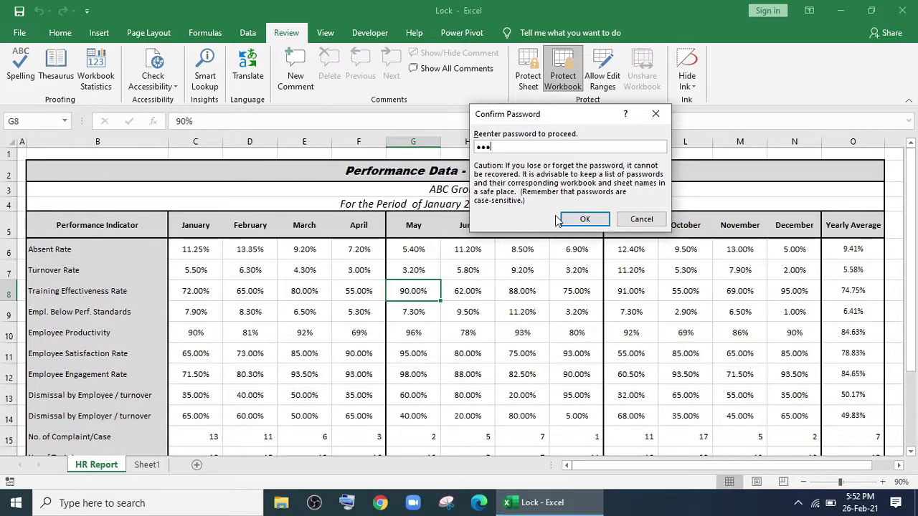
{"action": "left_click", "coordinate": [584, 219]}
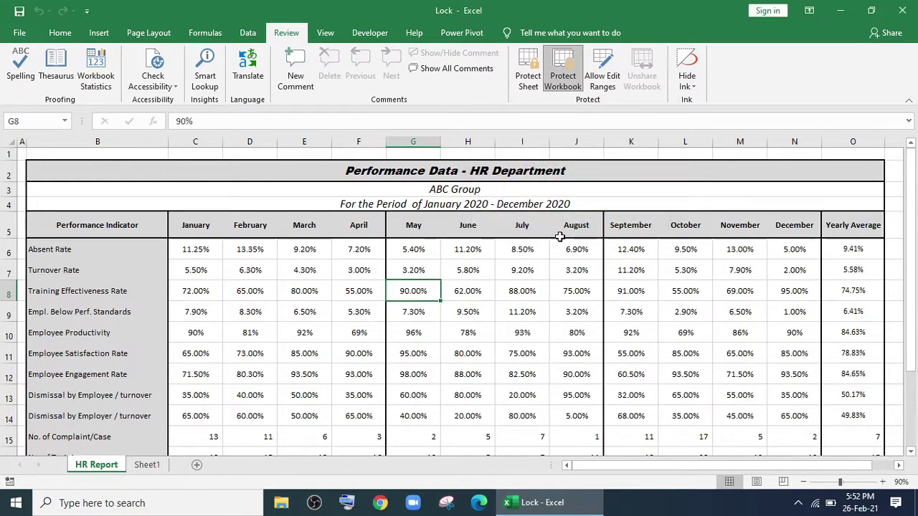
Check that Sheet1's tab options are disabled, then return to HR Report.
{"action": "left_click", "coordinate": [144, 466]}
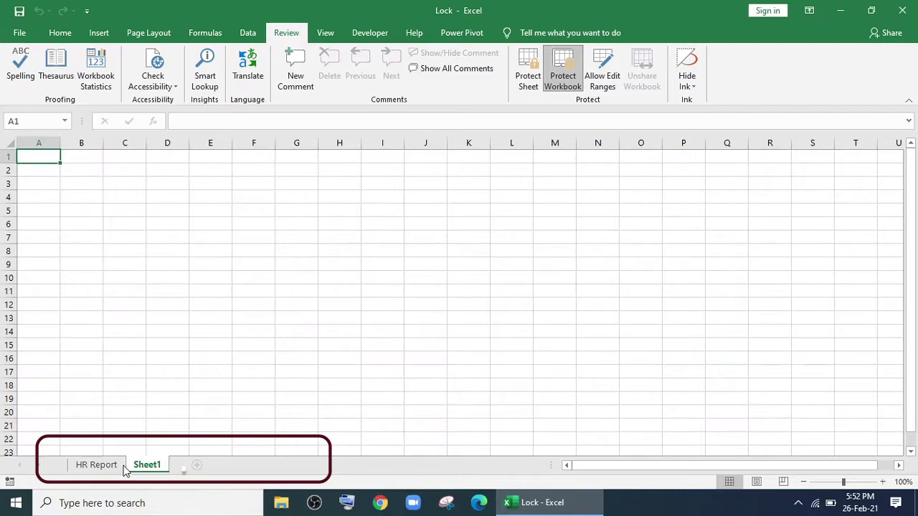
{"action": "left_click", "coordinate": [96, 465]}
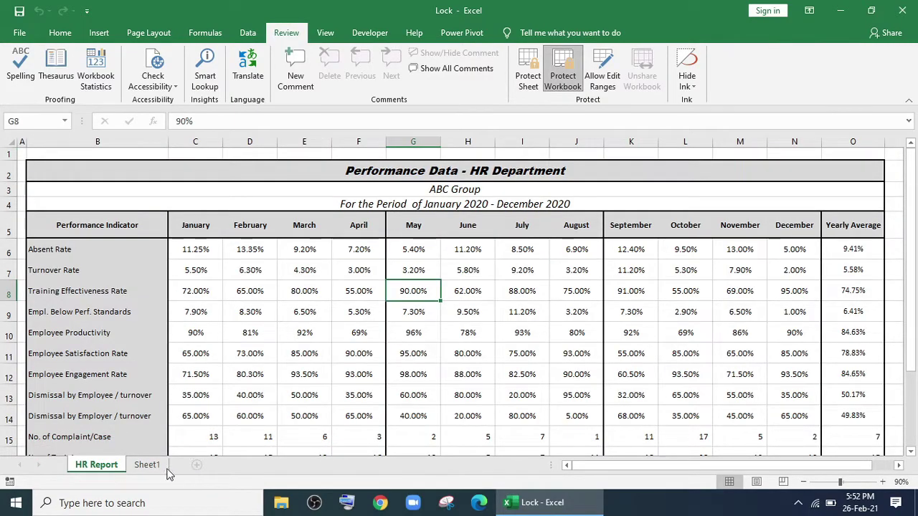
{"action": "left_click", "coordinate": [148, 465]}
{"action": "right_click", "coordinate": [149, 466]}
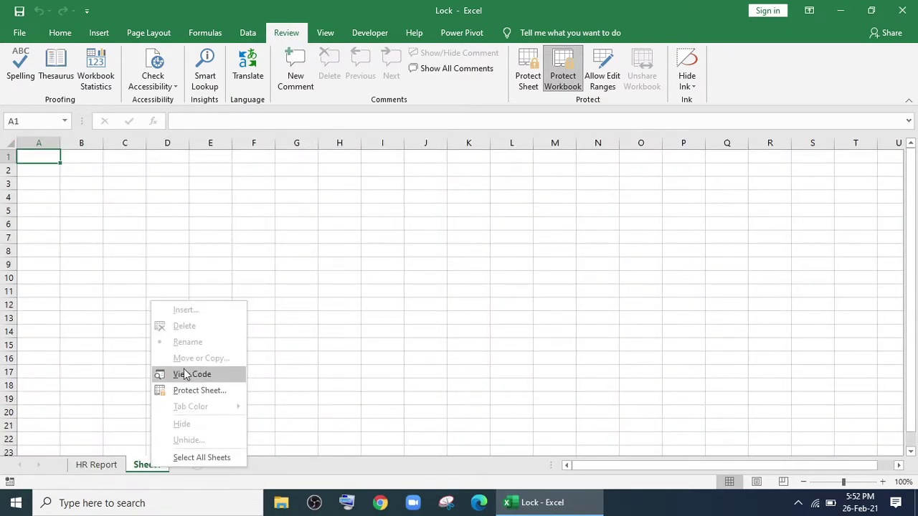
{"action": "key", "text": "Escape"}
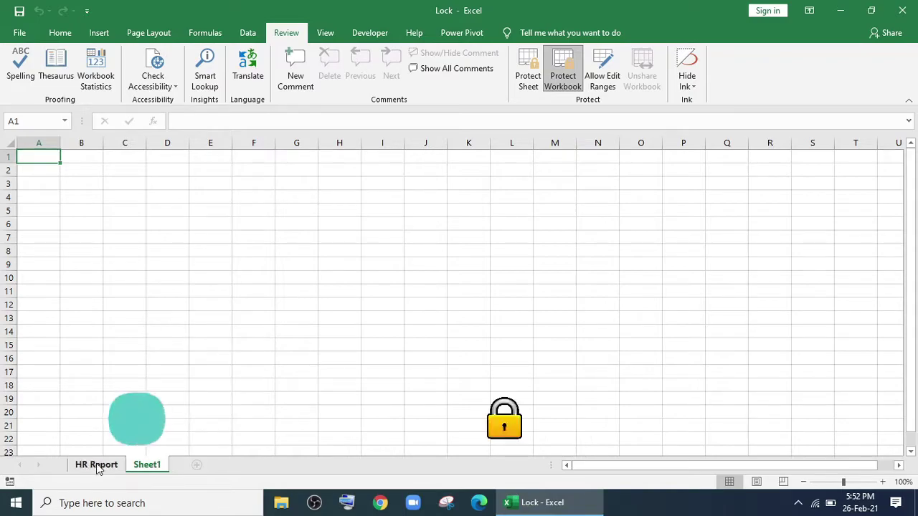
{"action": "left_click", "coordinate": [97, 465]}
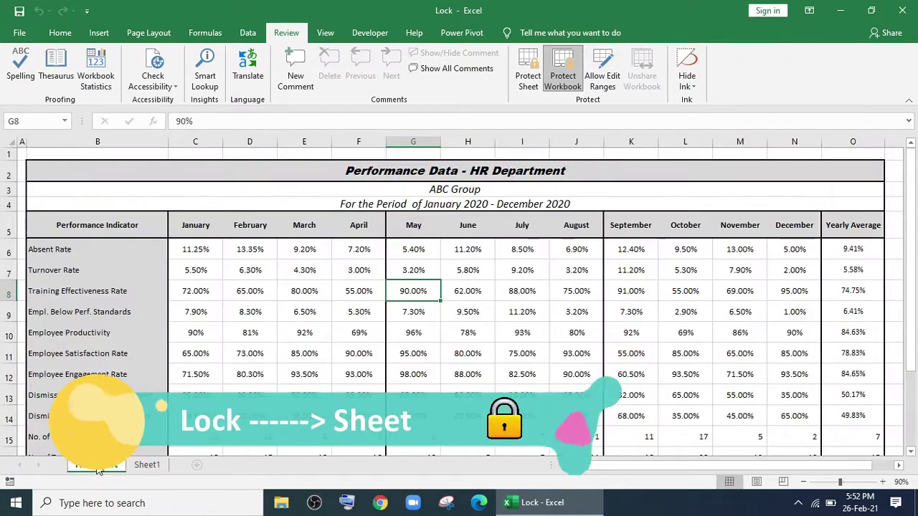
{"action": "left_click", "coordinate": [357, 340]}
{"action": "scroll", "coordinate": [359, 351], "scroll_direction": "down", "scroll_amount": 3}
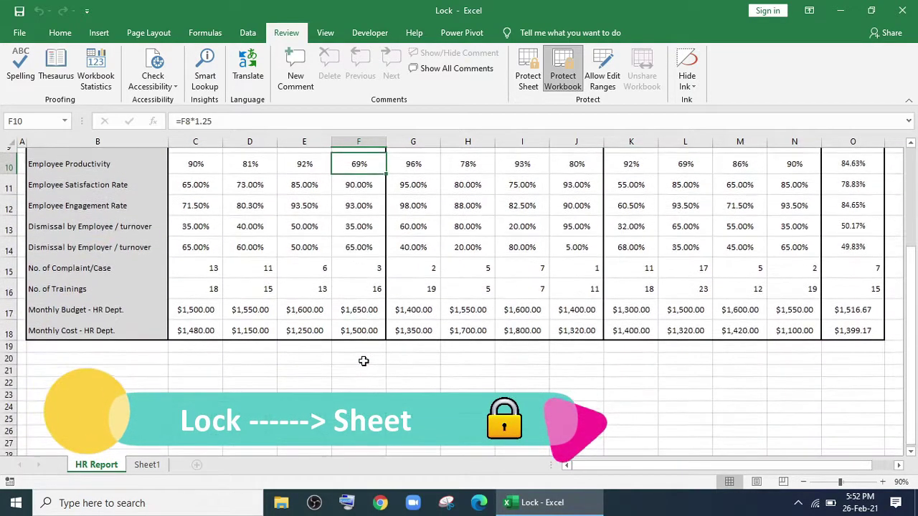
{"action": "scroll", "coordinate": [360, 373], "scroll_direction": "down", "scroll_amount": 2}
{"action": "left_click", "coordinate": [359, 380]}
{"action": "scroll", "coordinate": [357, 383], "scroll_direction": "up", "scroll_amount": 5}
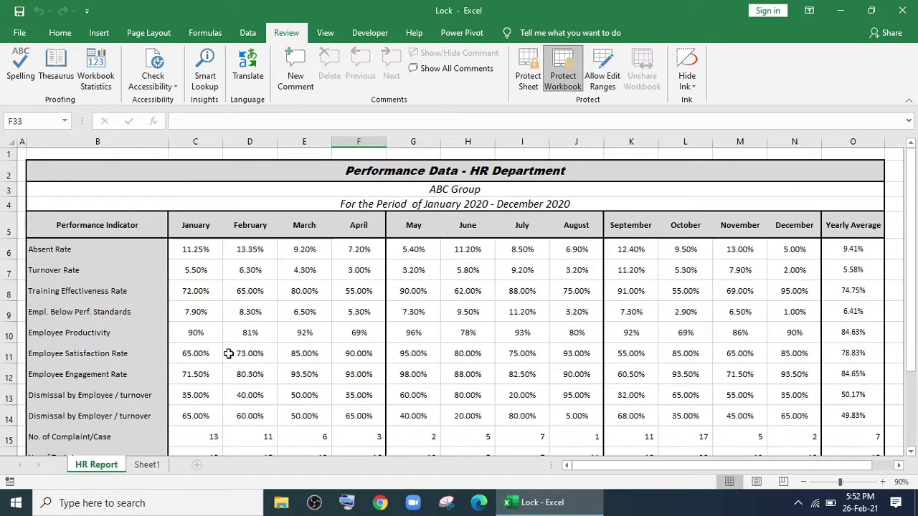
{"action": "scroll", "coordinate": [269, 319], "scroll_direction": "down", "scroll_amount": 1}
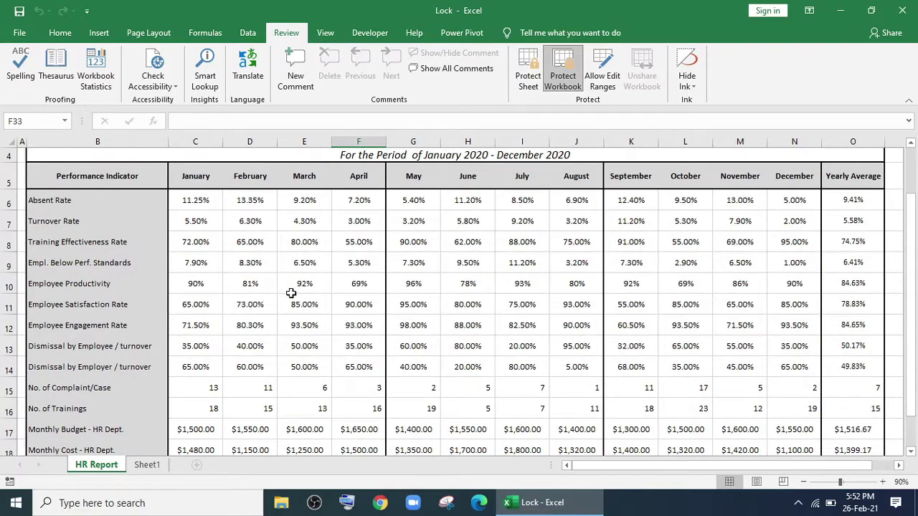
{"action": "scroll", "coordinate": [313, 293], "scroll_direction": "up", "scroll_amount": 1}
{"action": "scroll", "coordinate": [345, 301], "scroll_direction": "down", "scroll_amount": 3}
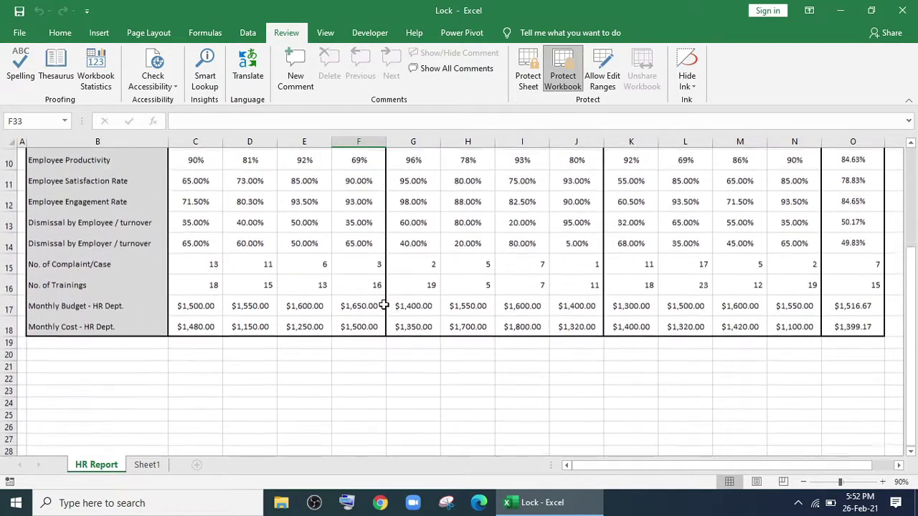
{"action": "scroll", "coordinate": [379, 313], "scroll_direction": "up", "scroll_amount": 3}
{"action": "double_click", "coordinate": [304, 311]}
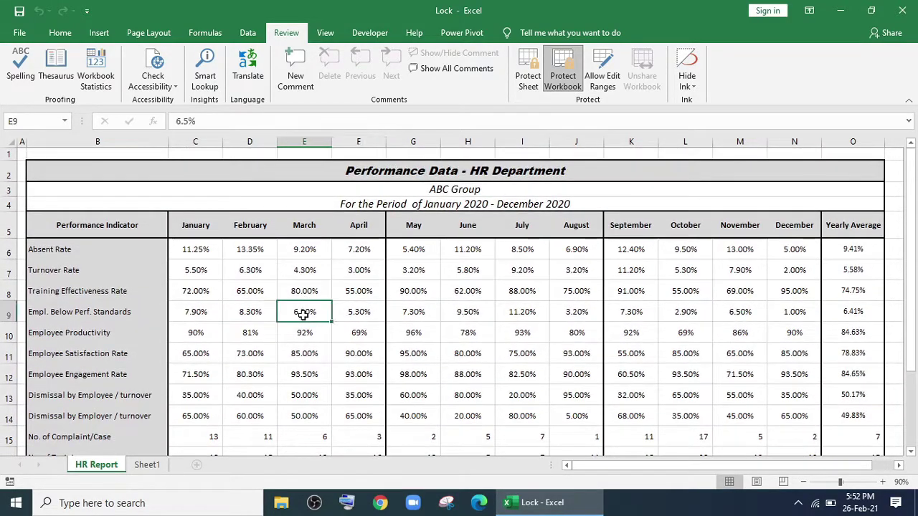
{"action": "double_click", "coordinate": [362, 312]}
{"action": "left_click", "coordinate": [396, 319]}
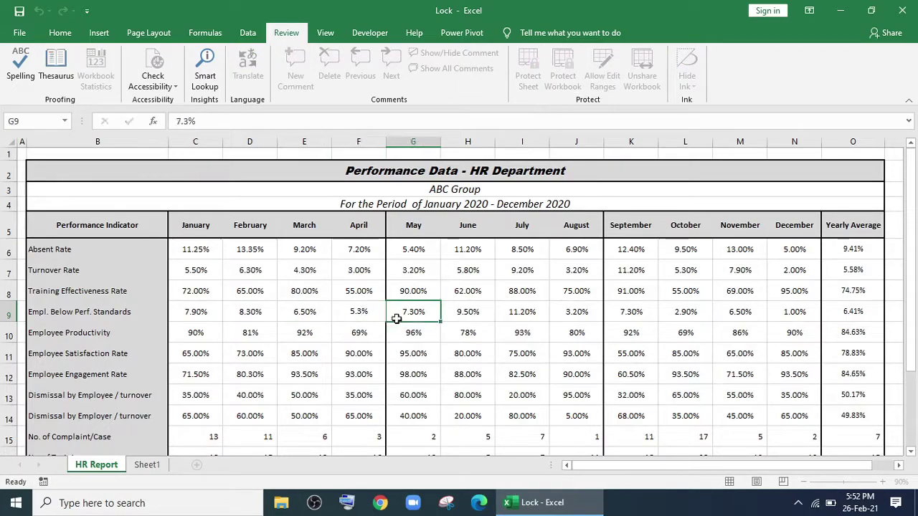
{"action": "left_click_drag", "start_coordinate": [421, 320], "coordinate": [524, 369]}
{"action": "key", "text": "Delete"}
{"action": "left_click", "coordinate": [506, 397]}
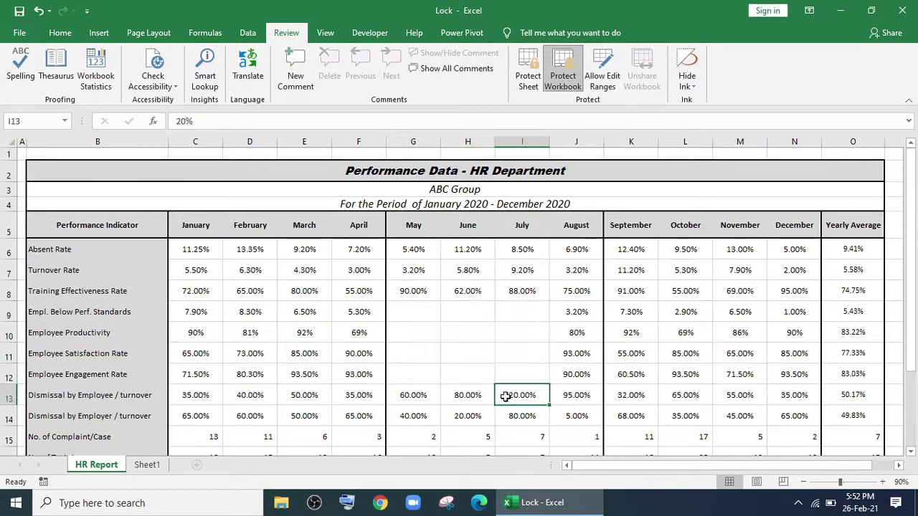
{"action": "key", "text": "ctrl+z"}
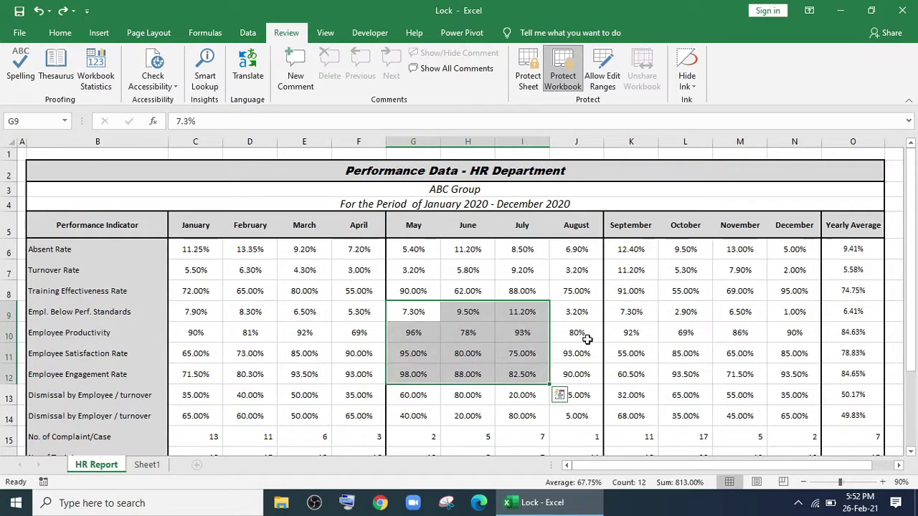
Protect the HR Report sheet with a password, allowing only selection of locked and unlocked cells.
{"action": "left_click", "coordinate": [582, 333]}
{"action": "left_click", "coordinate": [523, 85]}
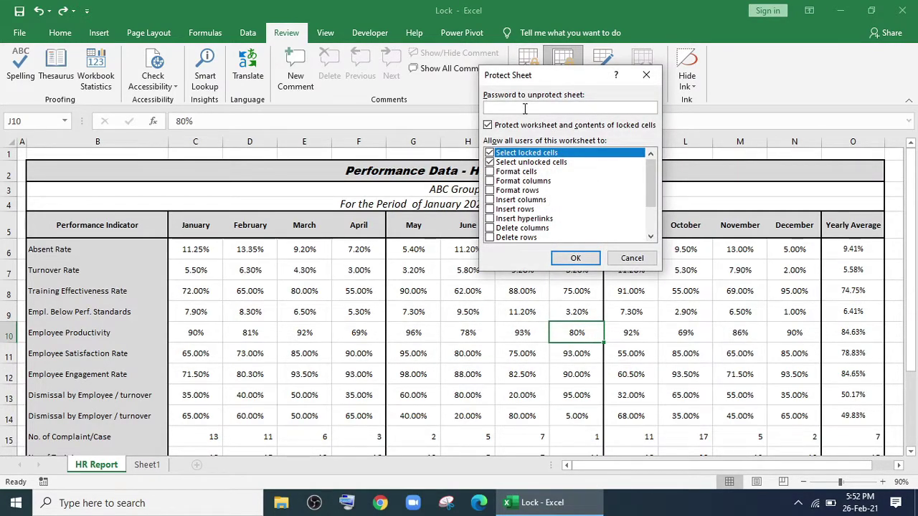
{"action": "type", "text": "123"}
{"action": "mouse_move", "coordinate": [652, 177]}
{"action": "left_mouse_down"}
{"action": "mouse_move", "coordinate": [652, 219]}
{"action": "mouse_move", "coordinate": [651, 166]}
{"action": "left_mouse_up"}
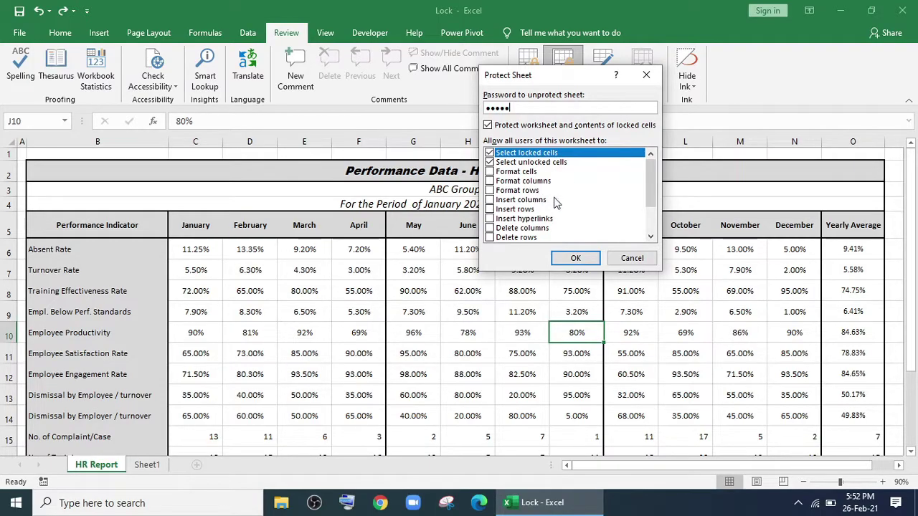
{"action": "mouse_move", "coordinate": [647, 193]}
{"action": "left_mouse_down"}
{"action": "mouse_move", "coordinate": [648, 231]}
{"action": "mouse_move", "coordinate": [649, 184]}
{"action": "left_mouse_up"}
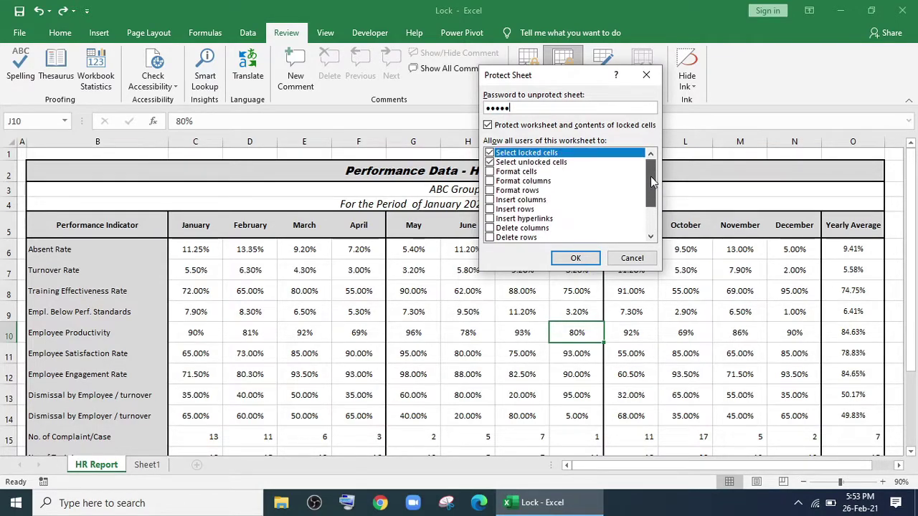
{"action": "left_click", "coordinate": [580, 260]}
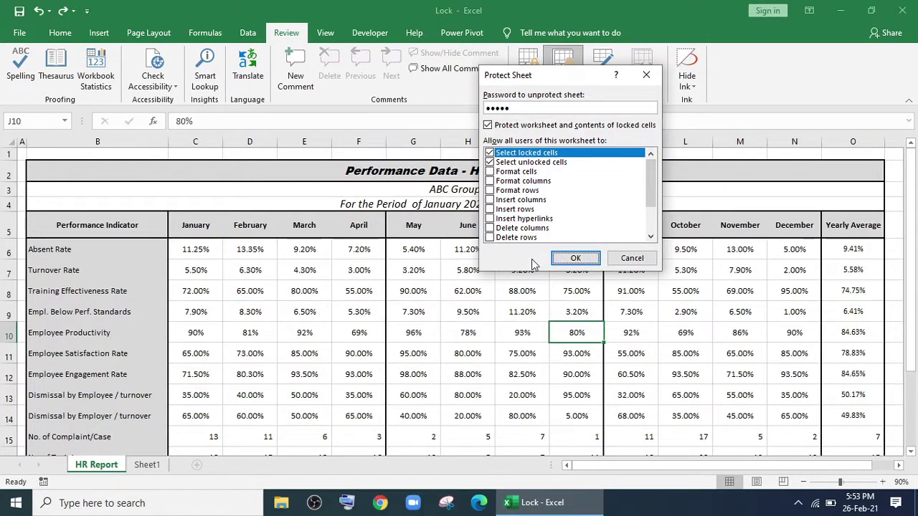
{"action": "left_click", "coordinate": [581, 262]}
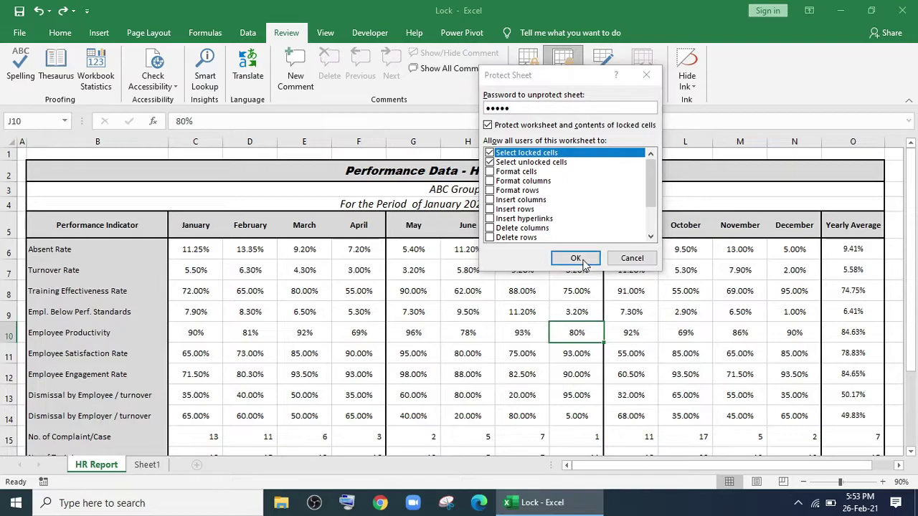
Confirm the sheet password and verify that editing H10 is refused.
{"action": "type", "text": "12"}
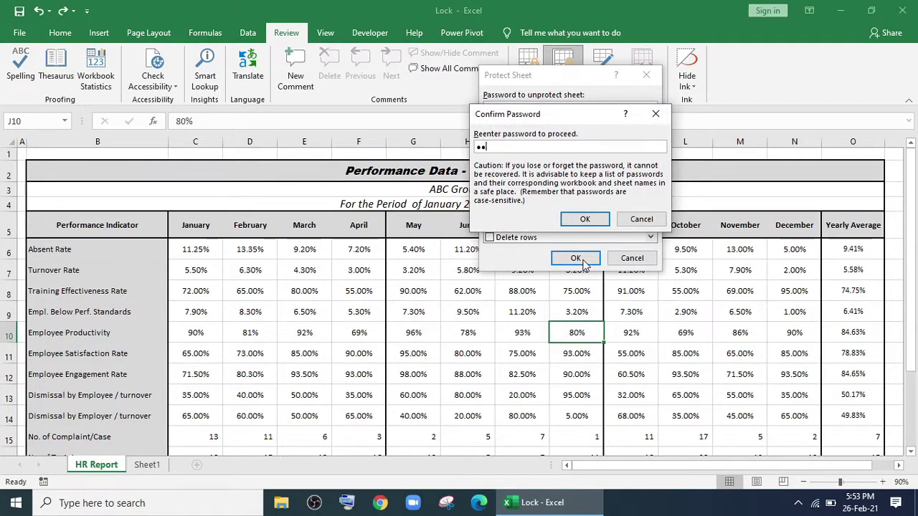
{"action": "type", "text": "345"}
{"action": "left_click", "coordinate": [592, 222]}
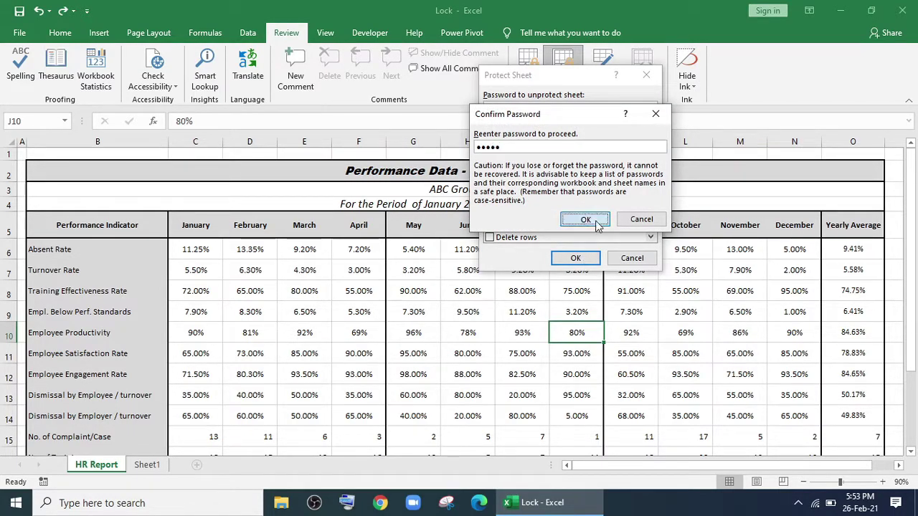
{"action": "double_click", "coordinate": [468, 334]}
{"action": "left_click", "coordinate": [466, 290]}
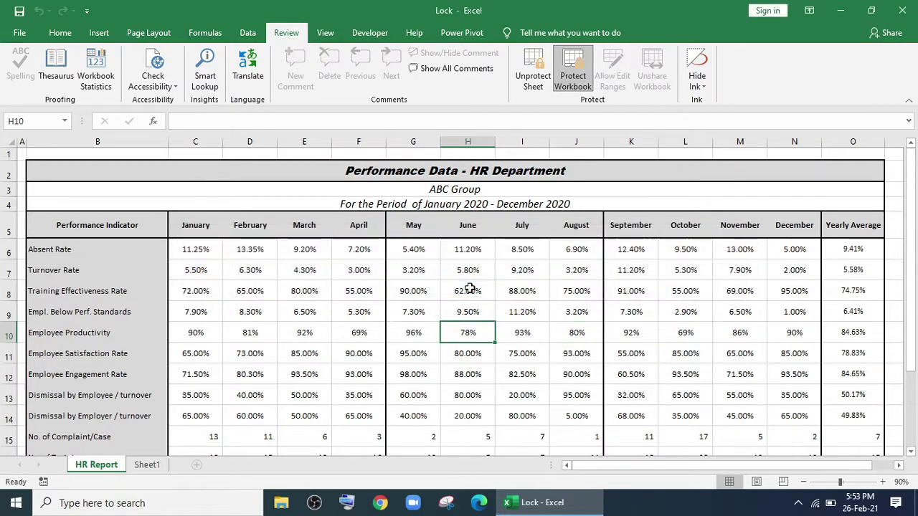
Verify that editing N18 is also refused on the protected sheet.
{"action": "scroll", "coordinate": [466, 291], "scroll_direction": "down", "scroll_amount": 3}
{"action": "left_click", "coordinate": [807, 311]}
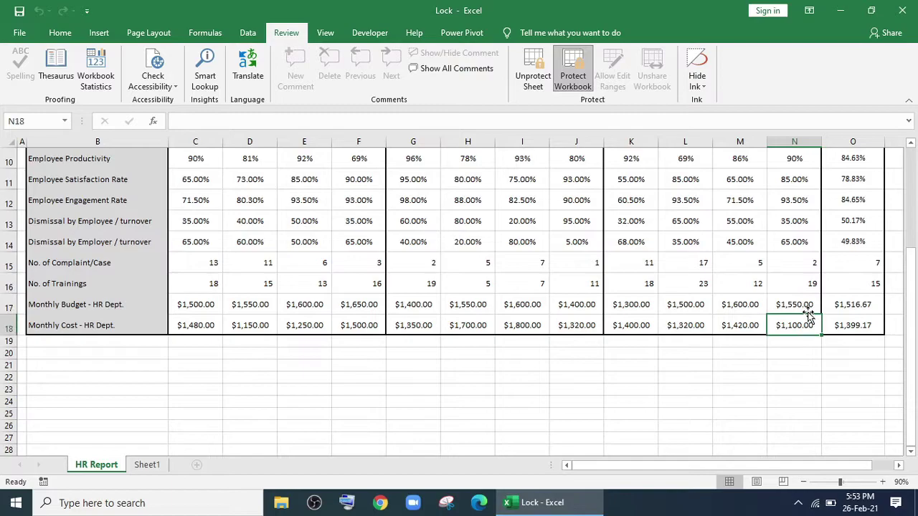
{"action": "double_click", "coordinate": [789, 323]}
{"action": "left_click", "coordinate": [464, 289]}
Verify that clearing G7:I13 is refused with a protected-sheet warning.
{"action": "scroll", "coordinate": [470, 305], "scroll_direction": "up", "scroll_amount": 3}
{"action": "left_click_drag", "start_coordinate": [423, 270], "coordinate": [549, 387]}
{"action": "key", "text": "Delete"}
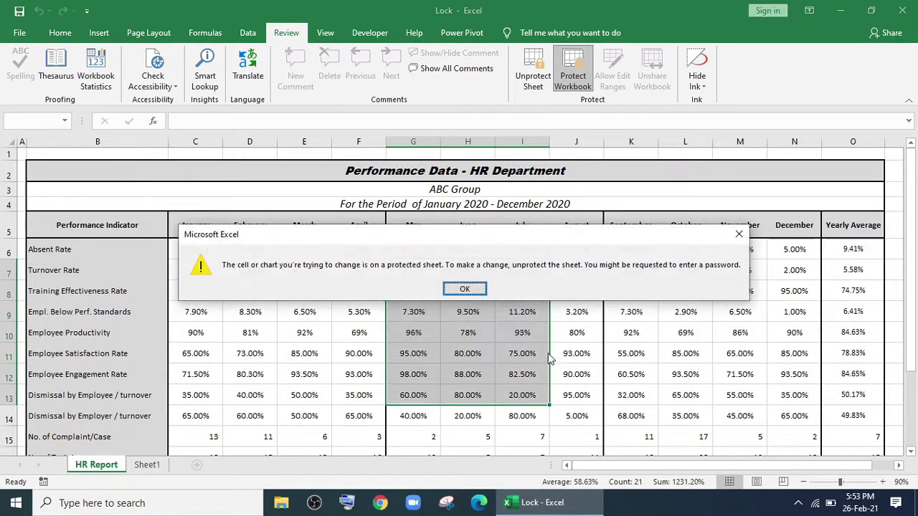
{"action": "left_click", "coordinate": [467, 289]}
{"action": "left_click", "coordinate": [464, 330]}
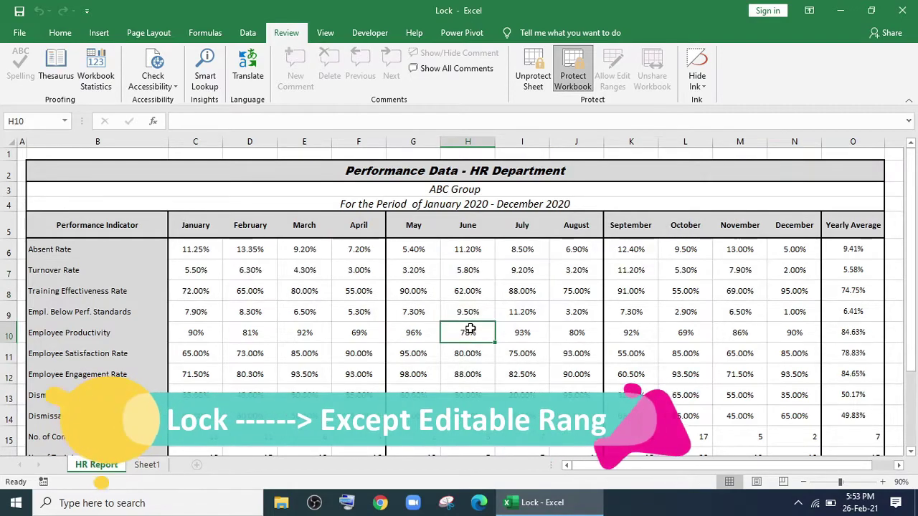
{"action": "scroll", "coordinate": [470, 328], "scroll_direction": "down", "scroll_amount": 1}
{"action": "scroll", "coordinate": [469, 326], "scroll_direction": "down", "scroll_amount": 2}
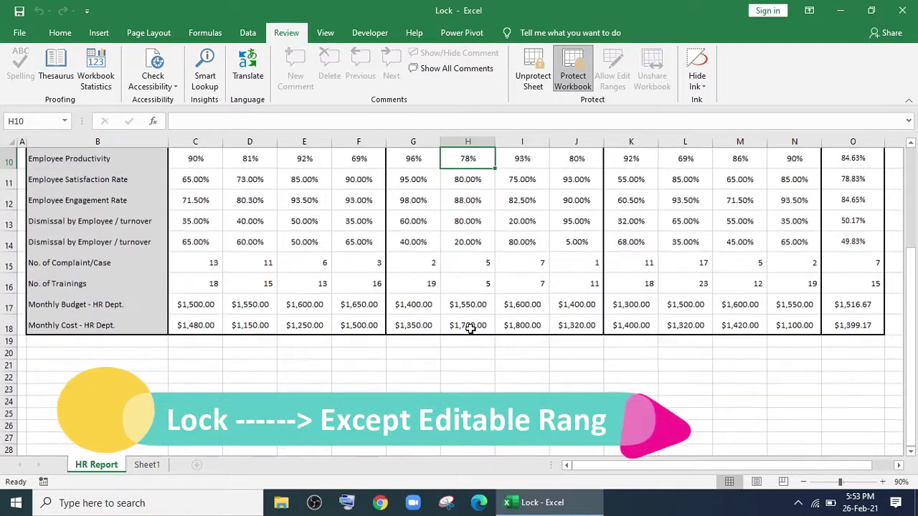
{"action": "scroll", "coordinate": [470, 329], "scroll_direction": "up", "scroll_amount": 3}
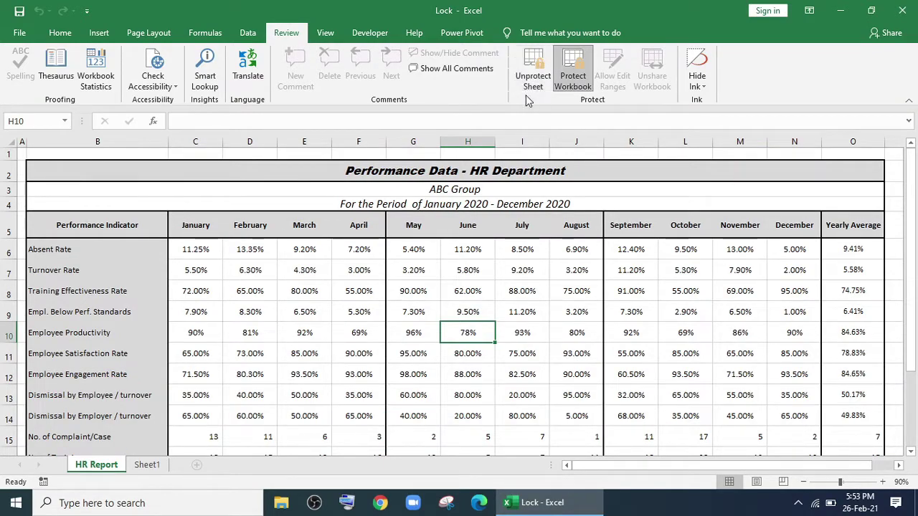
Unprotect the HR Report sheet with its password.
{"action": "left_click", "coordinate": [527, 78]}
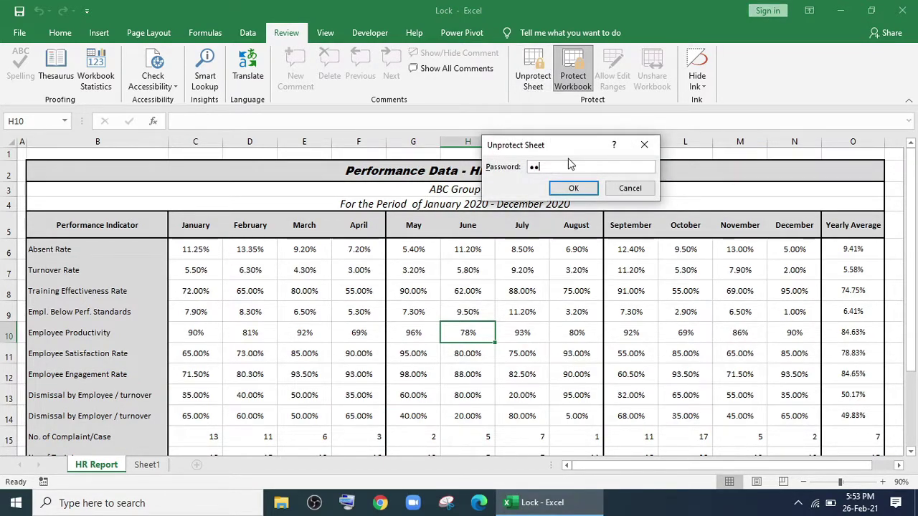
{"action": "key", "text": "Return"}
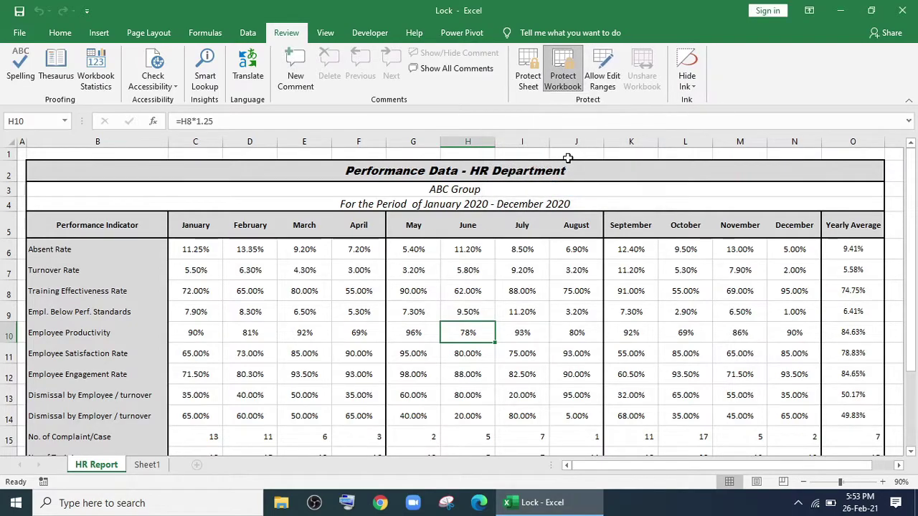
{"action": "left_click", "coordinate": [529, 314]}
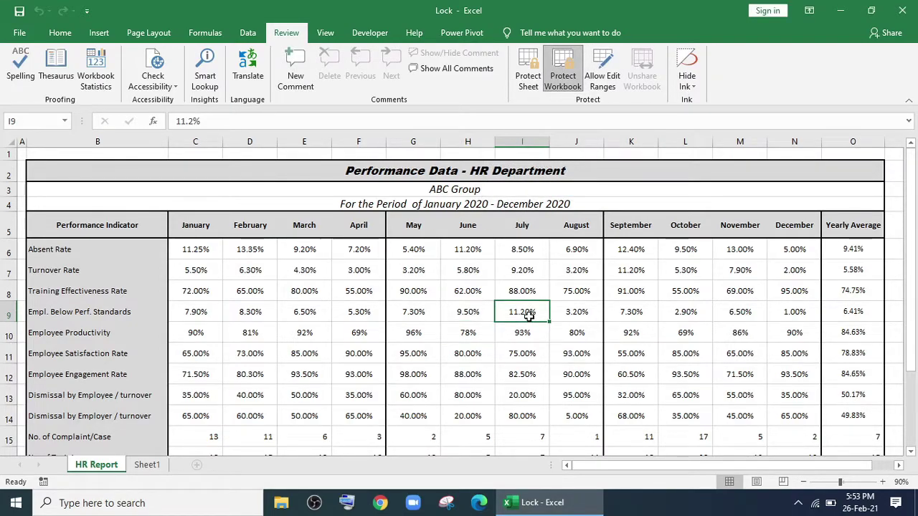
Clear the December values in N6:N18.
{"action": "scroll", "coordinate": [529, 314], "scroll_direction": "down", "scroll_amount": 2}
{"action": "scroll", "coordinate": [523, 313], "scroll_direction": "up", "scroll_amount": 2}
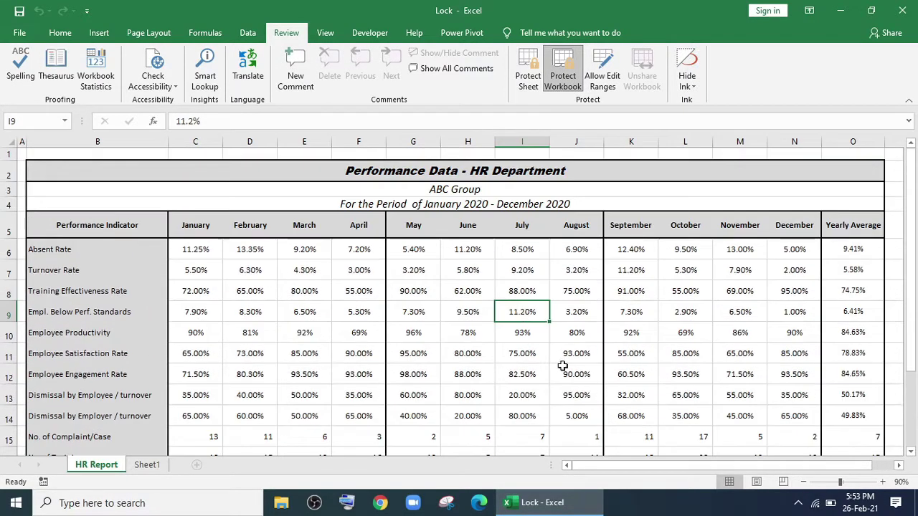
{"action": "scroll", "coordinate": [671, 315], "scroll_direction": "down", "scroll_amount": 1}
{"action": "left_click_drag", "start_coordinate": [798, 196], "coordinate": [790, 410]}
{"action": "key", "text": "Delete"}
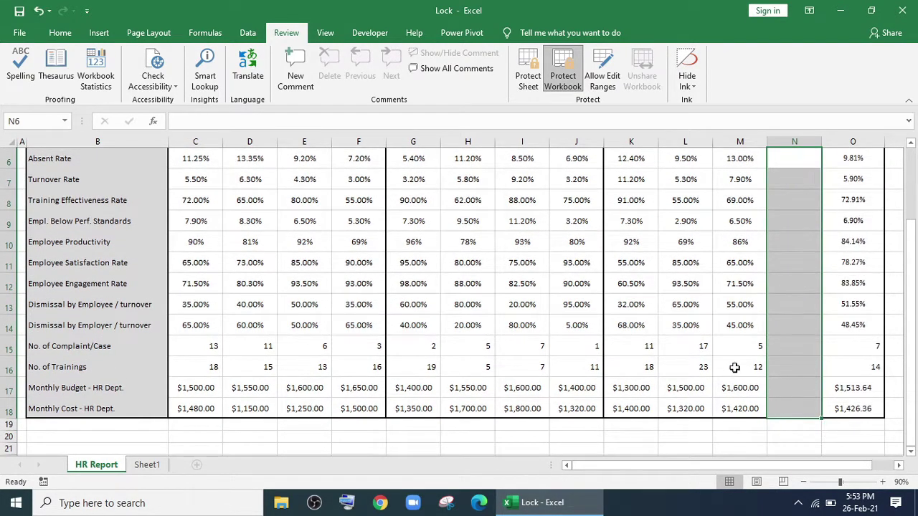
{"action": "left_click", "coordinate": [729, 366]}
{"action": "scroll", "coordinate": [724, 362], "scroll_direction": "up", "scroll_amount": 2}
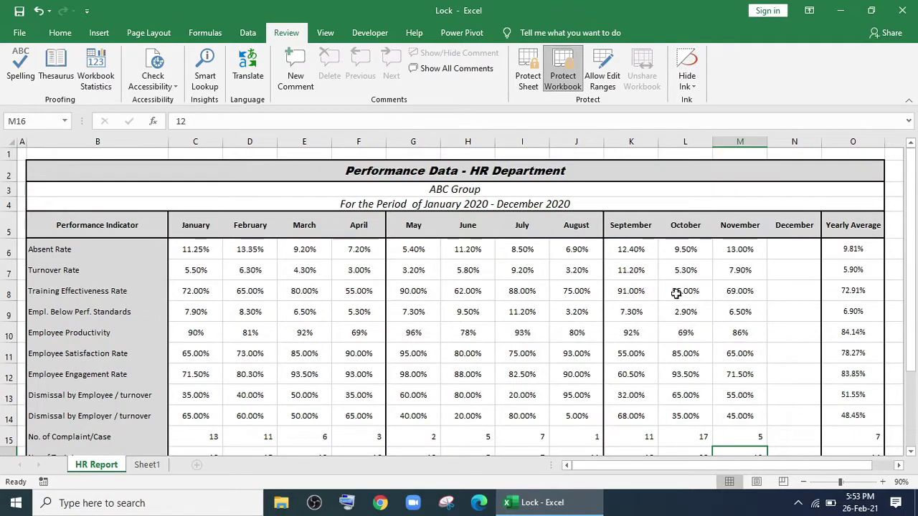
{"action": "scroll", "coordinate": [676, 293], "scroll_direction": "down", "scroll_amount": 1}
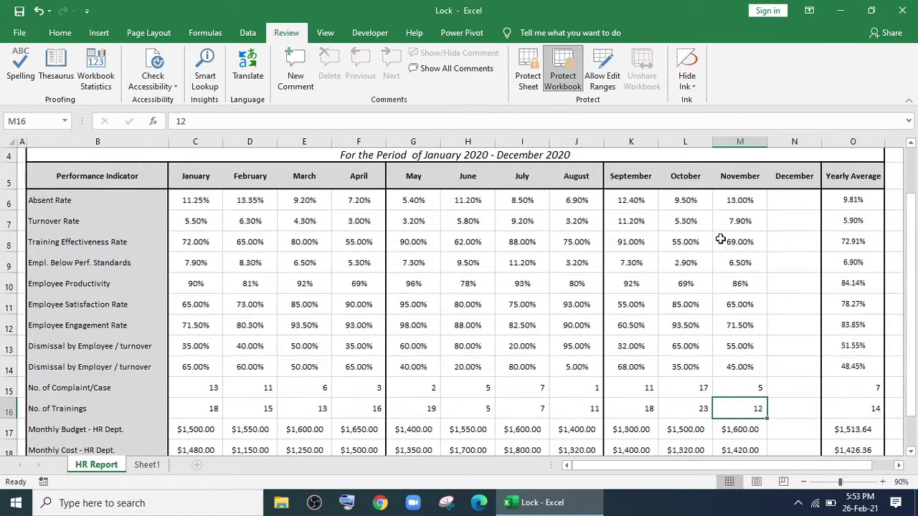
{"action": "scroll", "coordinate": [717, 239], "scroll_direction": "down", "scroll_amount": 1}
{"action": "scroll", "coordinate": [702, 256], "scroll_direction": "up", "scroll_amount": 1}
Add a new editable range titled 'Ediyble Range' for N6:N18, protected by a confirmed password.
{"action": "left_click", "coordinate": [612, 89]}
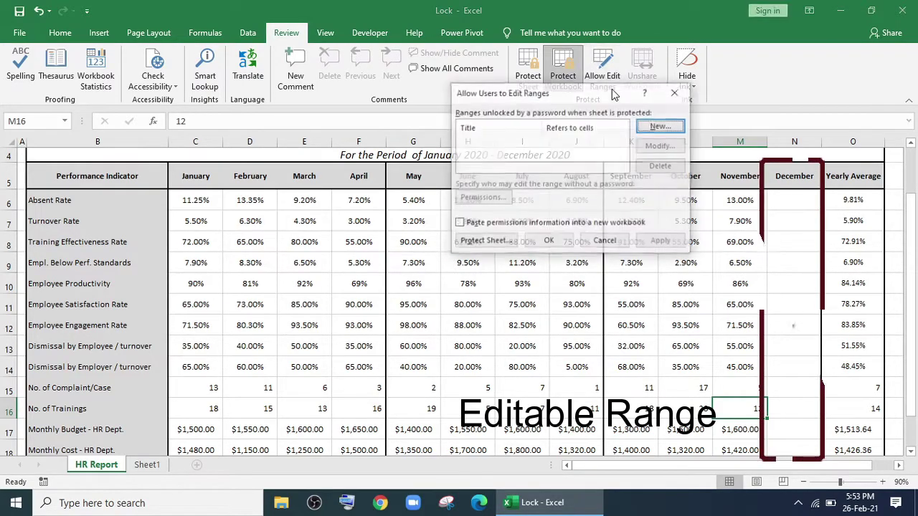
{"action": "left_click", "coordinate": [653, 134]}
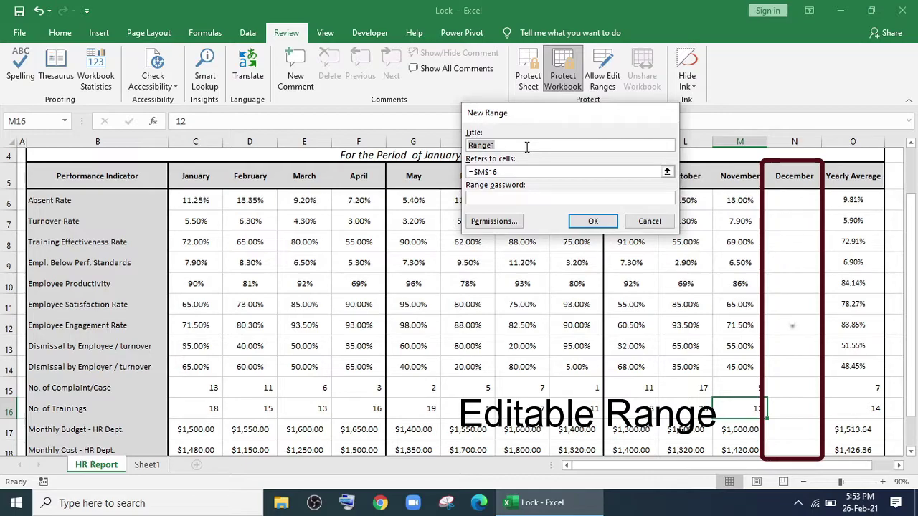
{"action": "type", "text": "Ediy"}
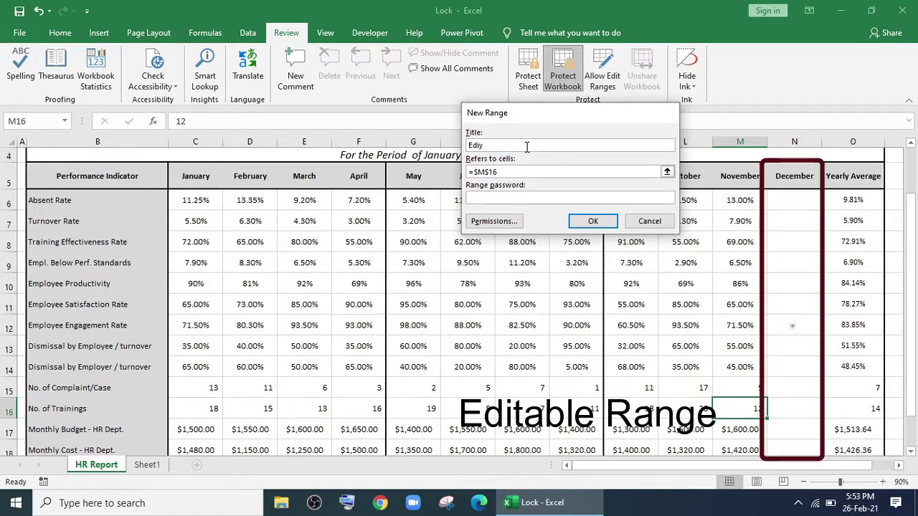
{"action": "key", "text": "BackSpace"}
{"action": "type", "text": "tabl"}
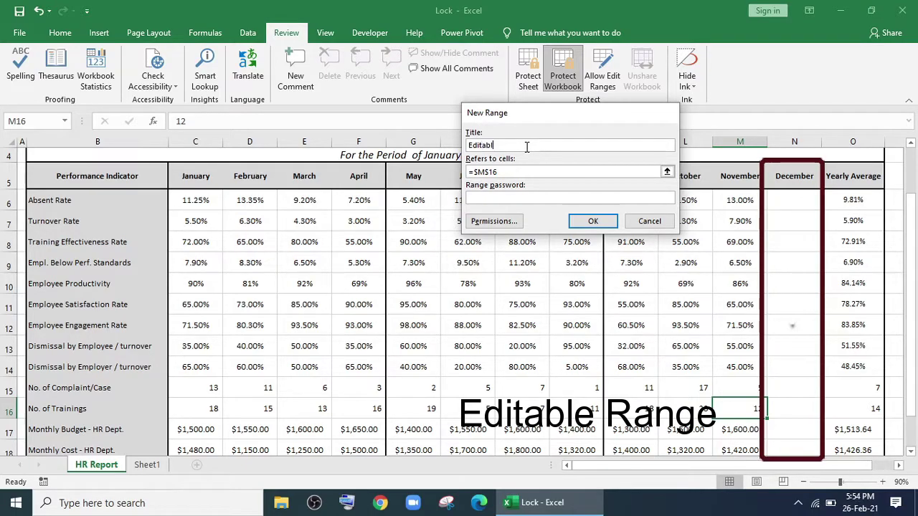
{"action": "type", "text": "e Range"}
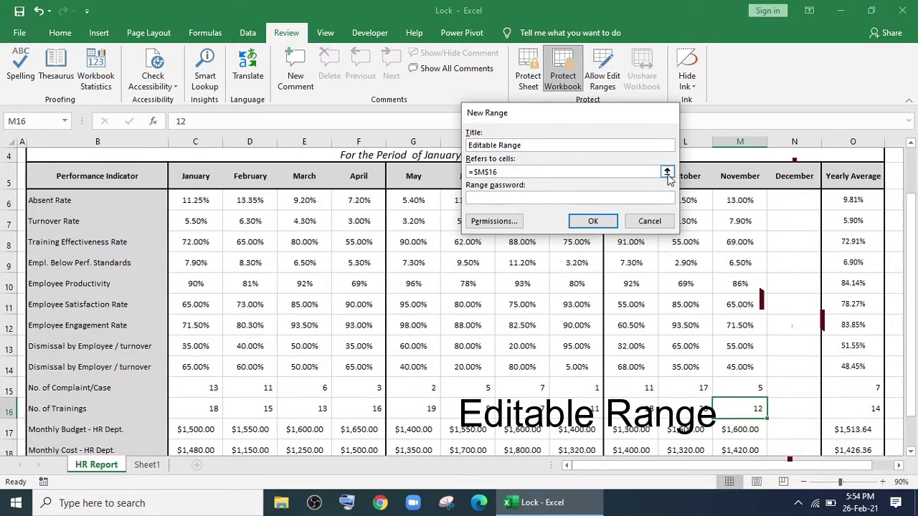
{"action": "left_click", "coordinate": [667, 171]}
{"action": "left_click_drag", "start_coordinate": [786, 194], "coordinate": [789, 412]}
{"action": "left_click", "coordinate": [670, 130]}
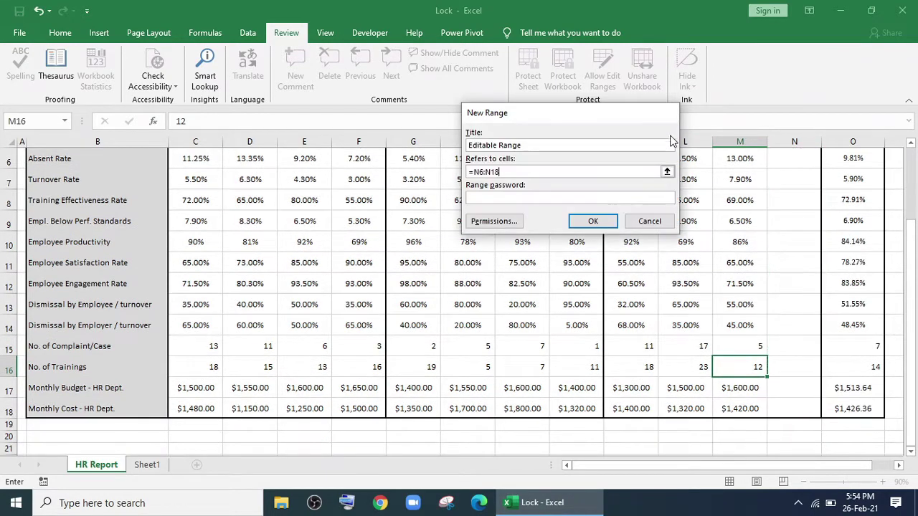
{"action": "left_click", "coordinate": [515, 195]}
{"action": "type", "text": "1"}
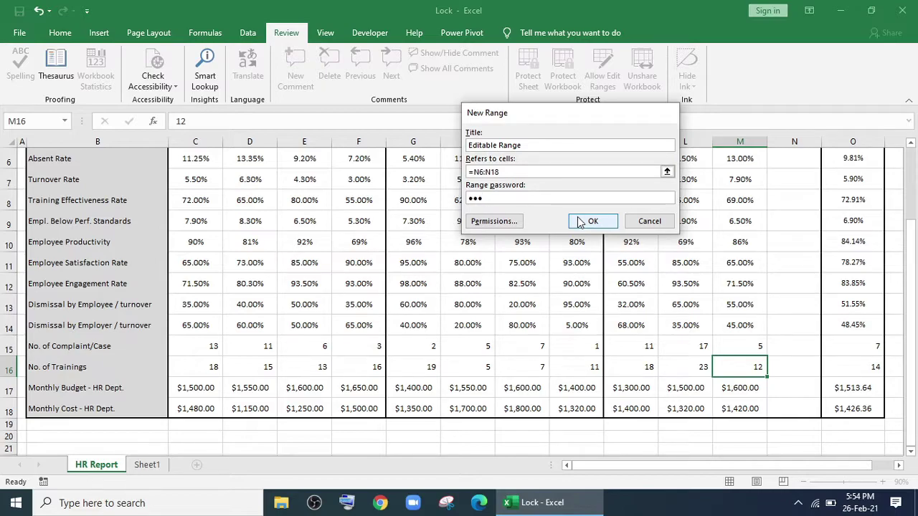
{"action": "left_click", "coordinate": [581, 223]}
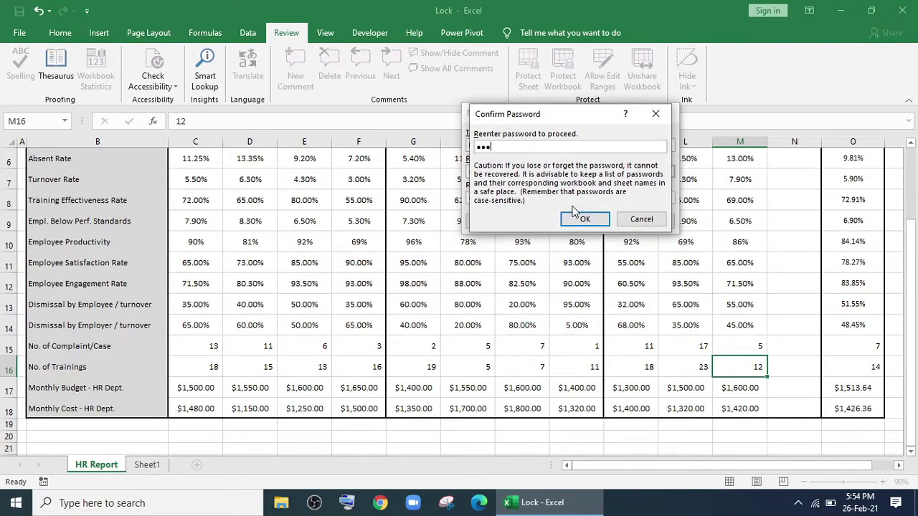
{"action": "left_click", "coordinate": [584, 220]}
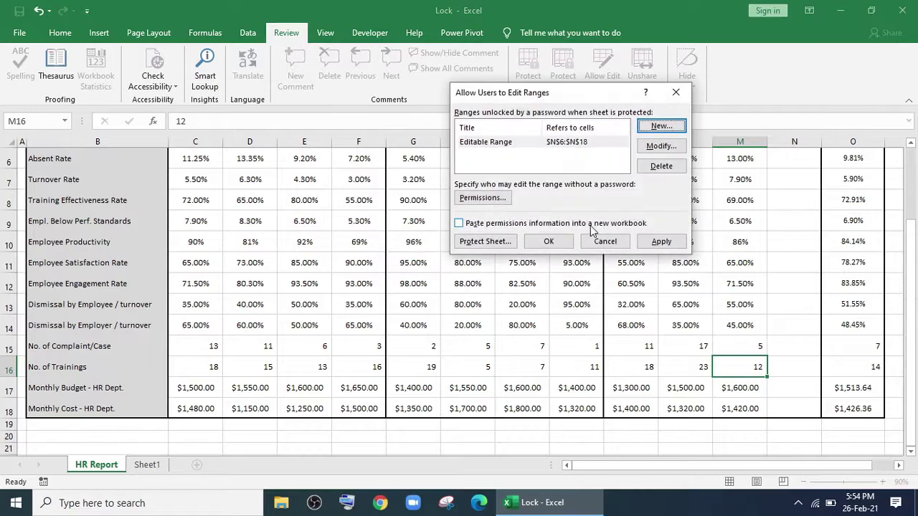
Apply the editable range and re-protect the HR Report sheet with a confirmed password.
{"action": "left_click", "coordinate": [537, 244]}
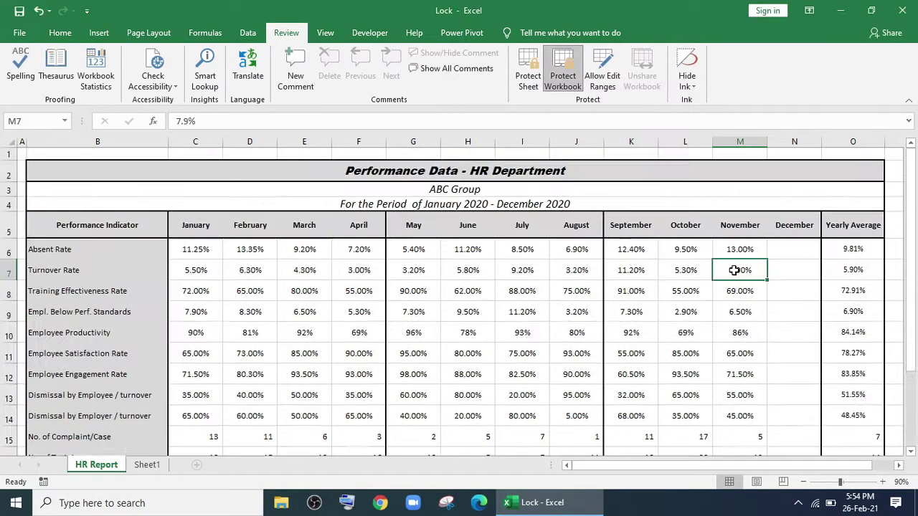
{"action": "left_click", "coordinate": [681, 270]}
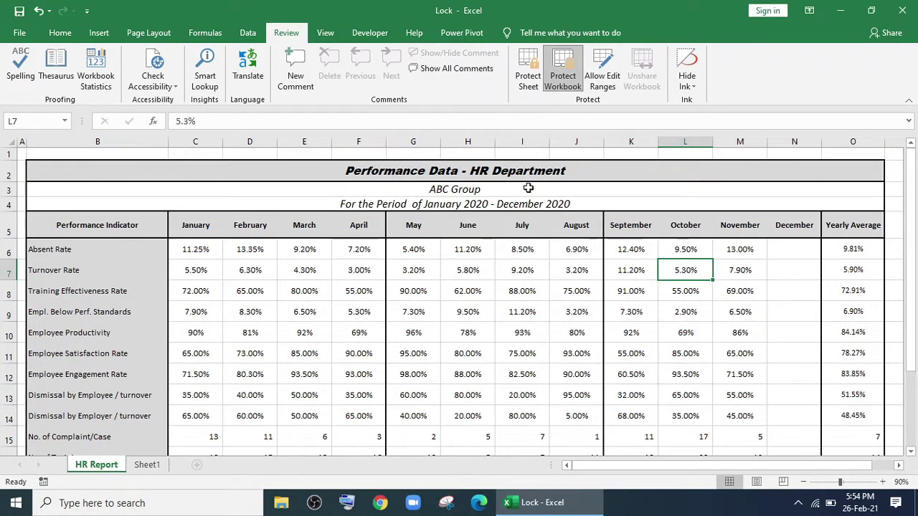
{"action": "left_click", "coordinate": [527, 72]}
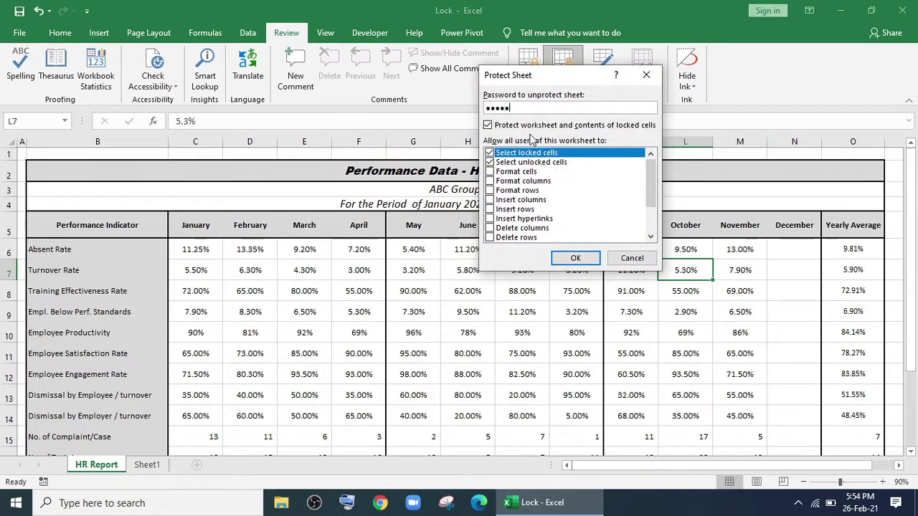
{"action": "left_click", "coordinate": [561, 257]}
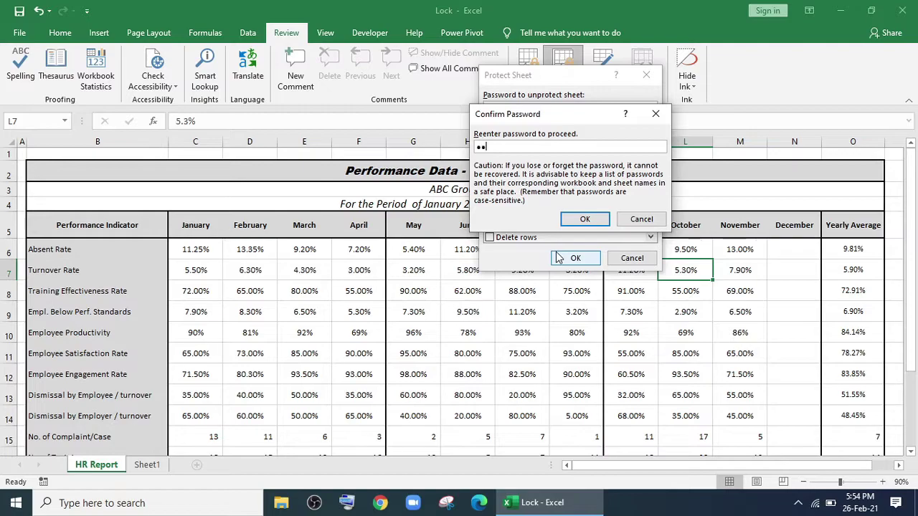
{"action": "left_click", "coordinate": [586, 220]}
Verify that January's Absent Rate and June's H6 cannot be edited on the protected sheet.
{"action": "left_click", "coordinate": [518, 332]}
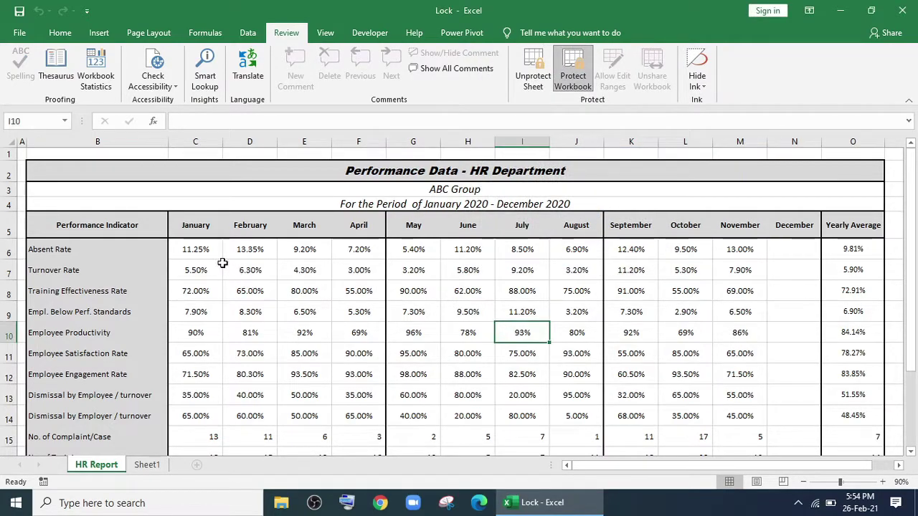
{"action": "double_click", "coordinate": [199, 252]}
{"action": "left_click", "coordinate": [466, 289]}
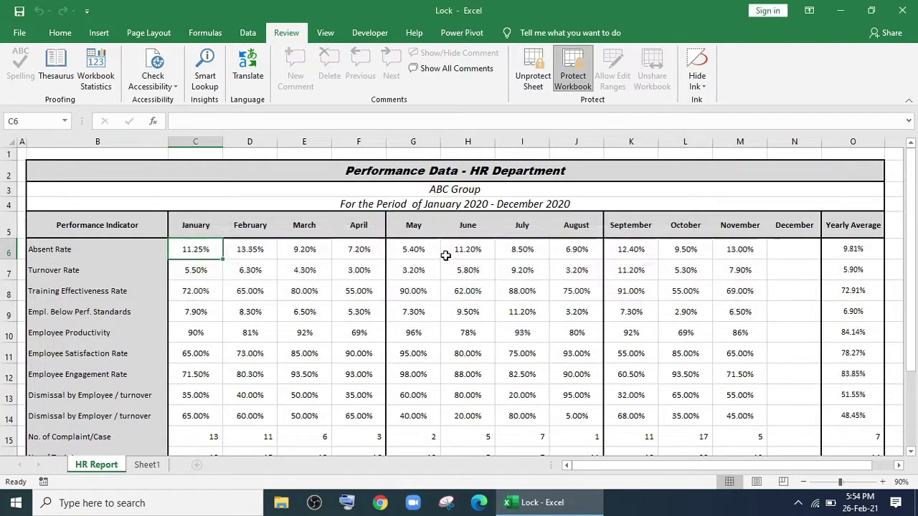
{"action": "double_click", "coordinate": [459, 251]}
{"action": "left_click", "coordinate": [467, 289]}
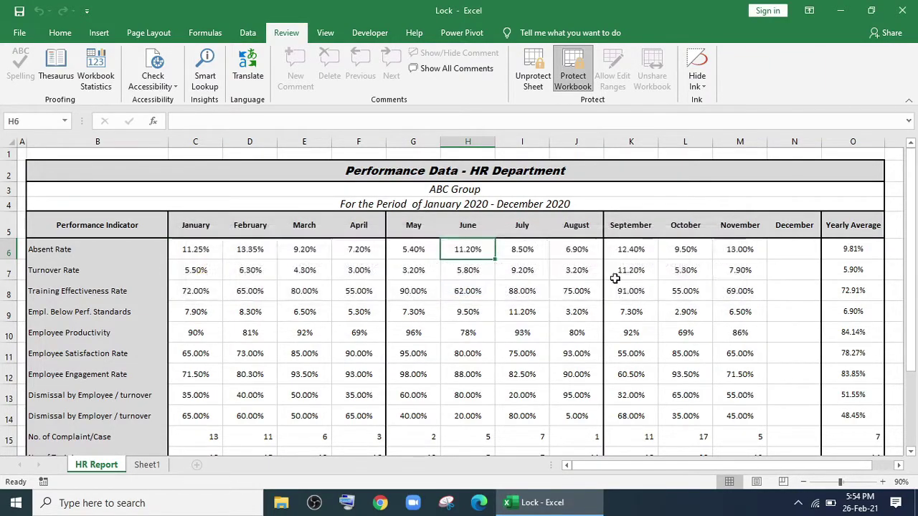
Unlock the December range with its password and enter 22% in N6.
{"action": "double_click", "coordinate": [800, 250]}
{"action": "type", "text": "12"}
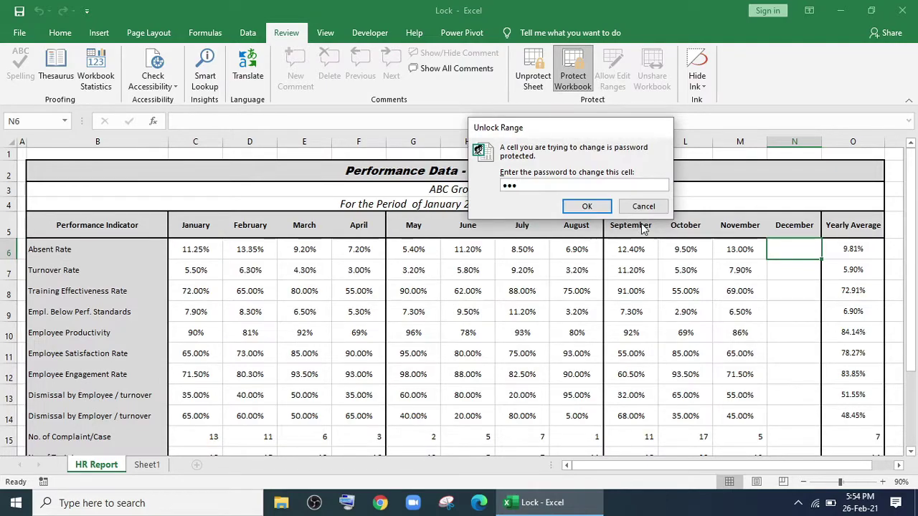
{"action": "key", "text": "Return"}
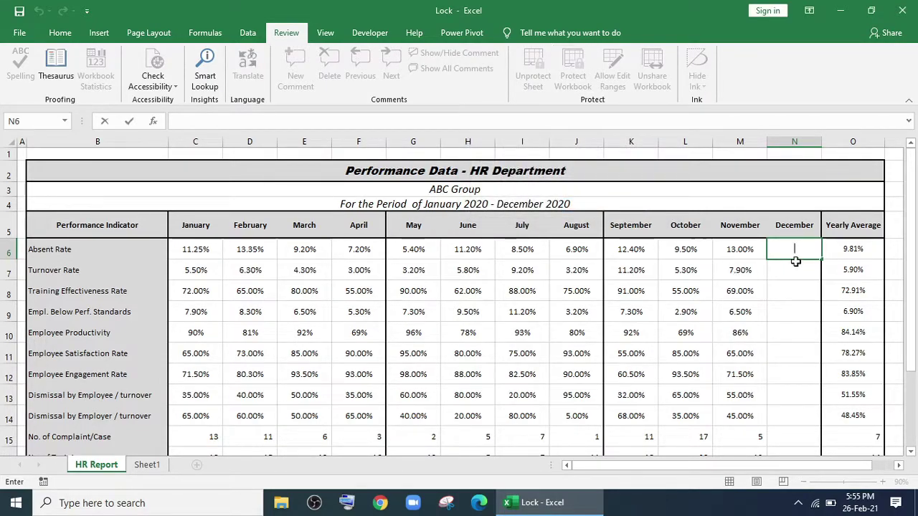
{"action": "type", "text": "225"}
{"action": "key", "text": "Return"}
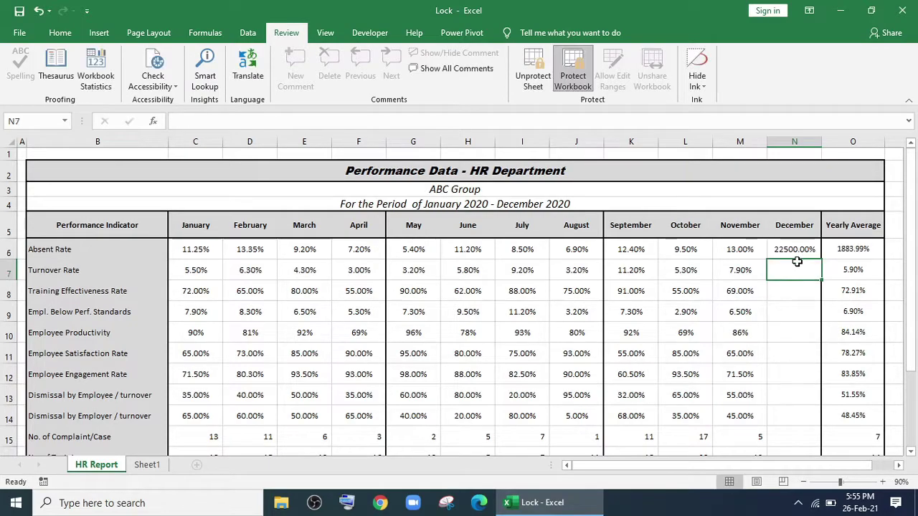
{"action": "left_click", "coordinate": [796, 248]}
{"action": "type", "text": "2%"}
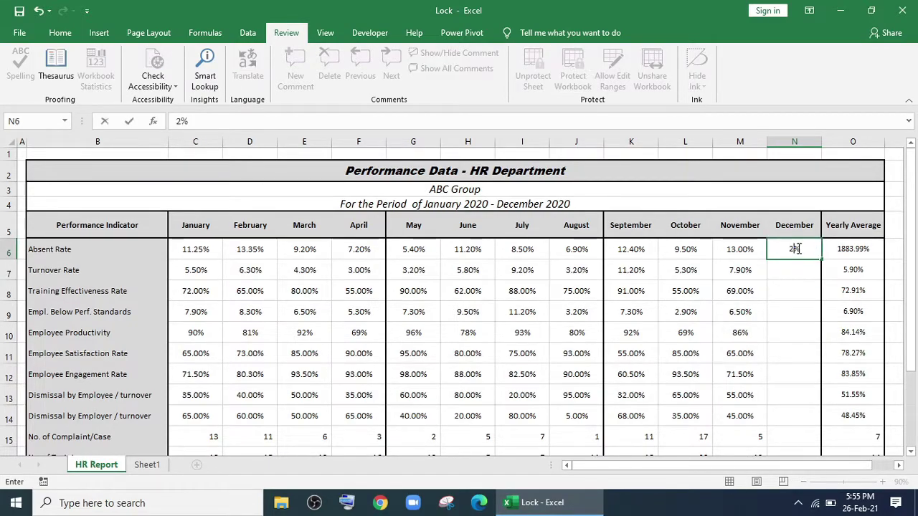
{"action": "key", "text": "Return"}
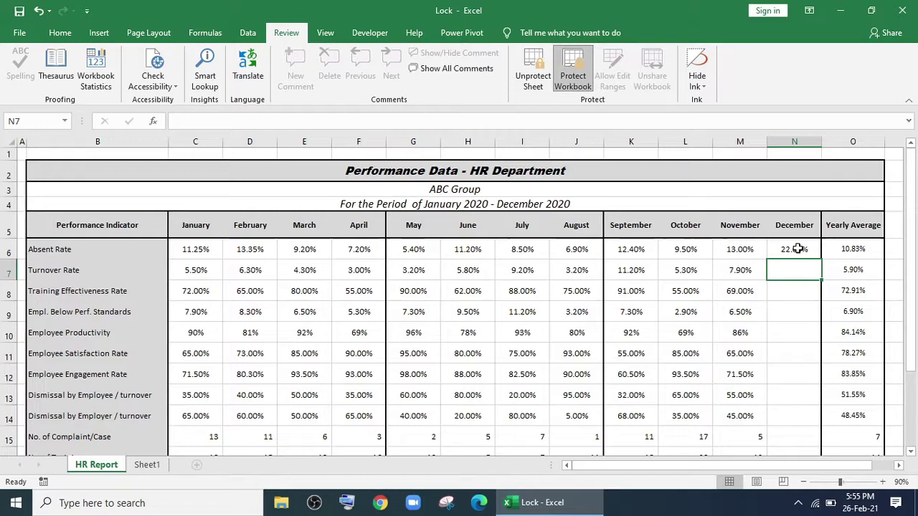
Enter 22% in N7 and N8.
{"action": "type", "text": "22%"}
{"action": "key", "text": "Return"}
{"action": "type", "text": "22%"}
{"action": "key", "text": "Return"}
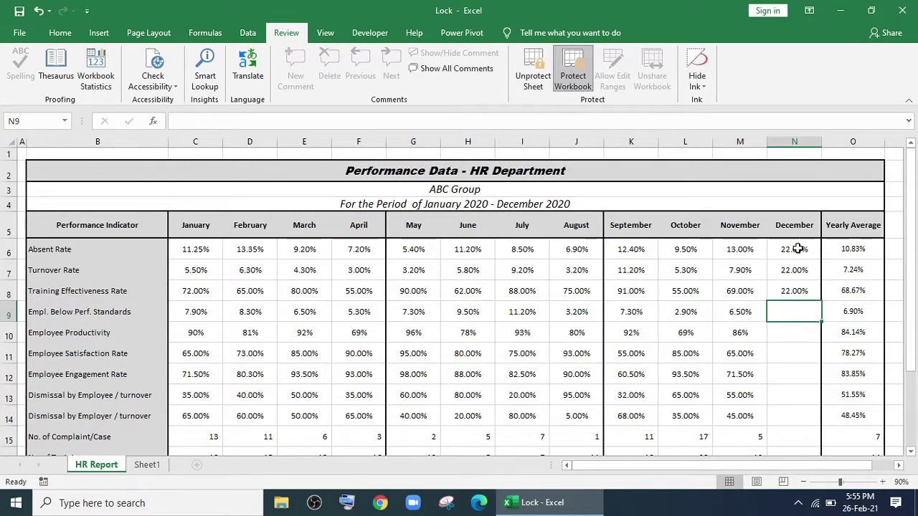
{"action": "scroll", "coordinate": [798, 249], "scroll_direction": "down", "scroll_amount": 1}
Enter 5% in the December cells N9, N11 and N13.
{"action": "left_click", "coordinate": [803, 302]}
{"action": "type", "text": "5%"}
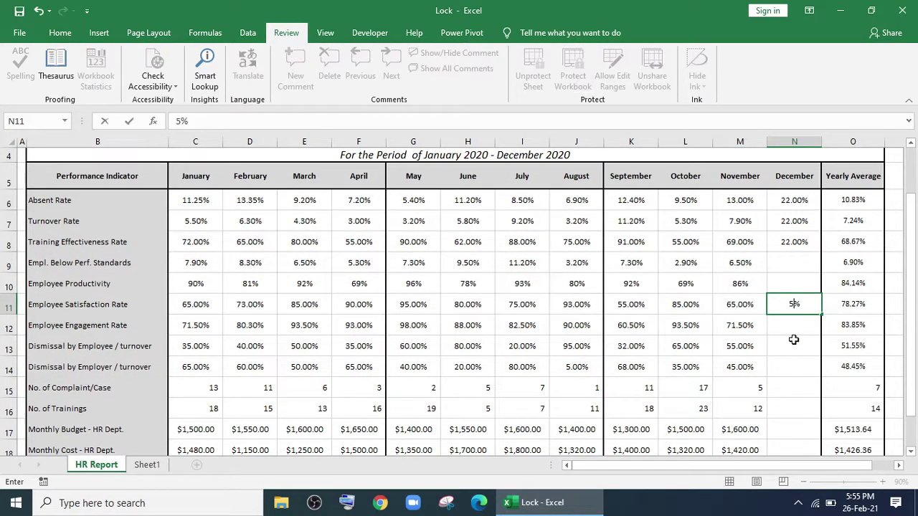
{"action": "key", "text": "Return"}
{"action": "left_click", "coordinate": [792, 347]}
{"action": "type", "text": "5%"}
{"action": "key", "text": "Return"}
{"action": "left_click", "coordinate": [796, 263]}
{"action": "type", "text": "5%"}
{"action": "left_click", "coordinate": [781, 321]}
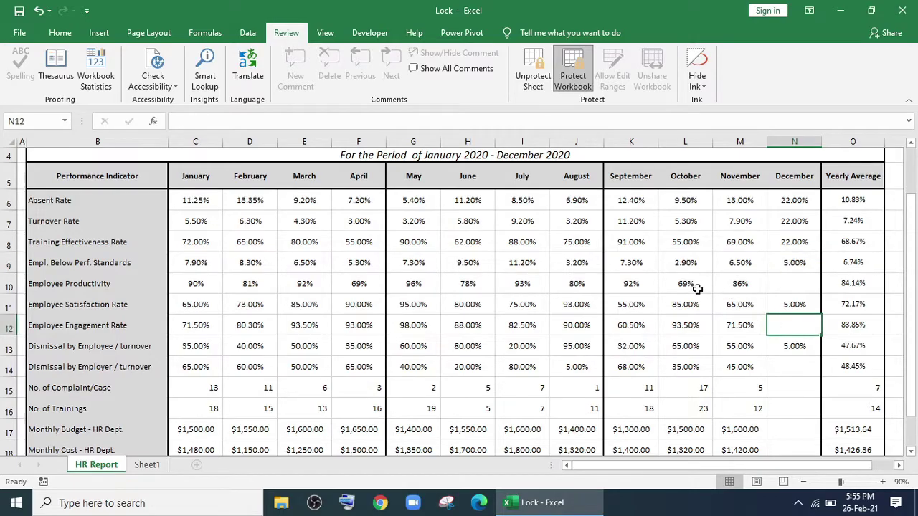